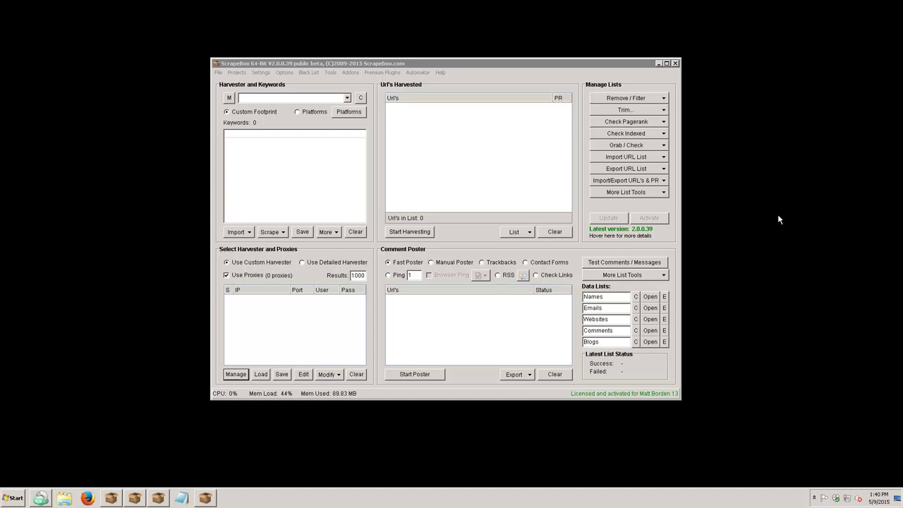
Configure the proxy manager to save passed proxies every 60 seconds to a "passed proxies" text file in the Business ~vids folder
click(235, 374)
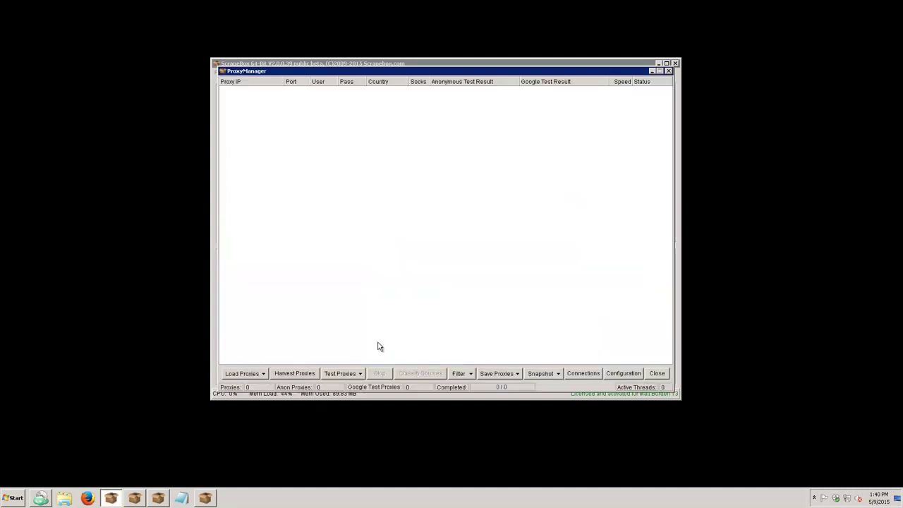
click(622, 374)
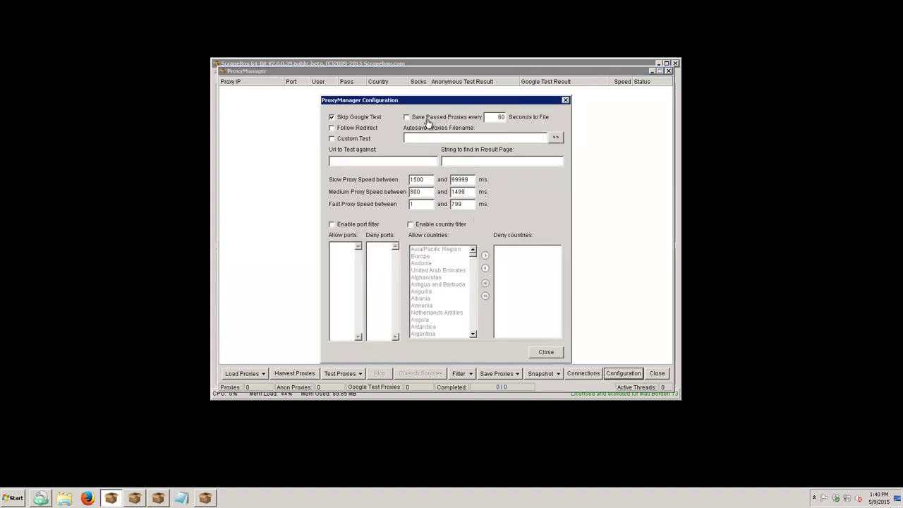
click(503, 123)
drag(491, 116, 549, 118)
click(556, 140)
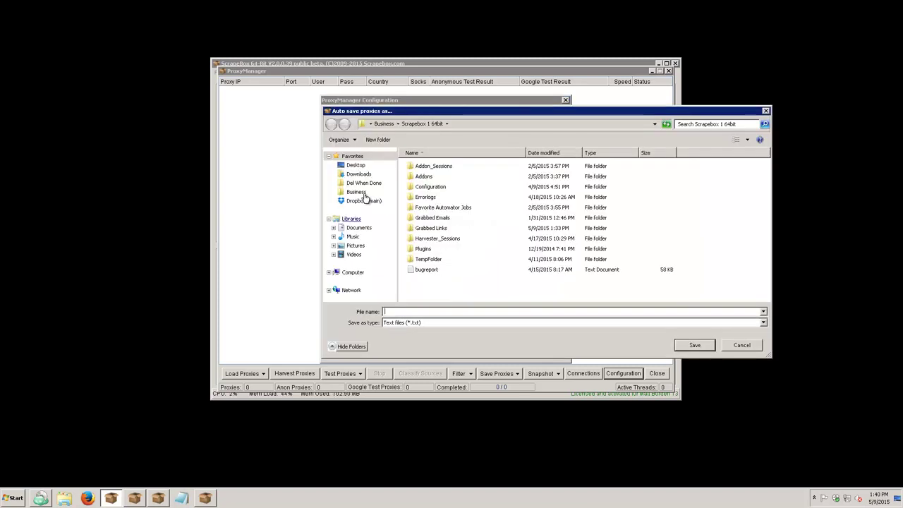
click(395, 191)
double_click(423, 177)
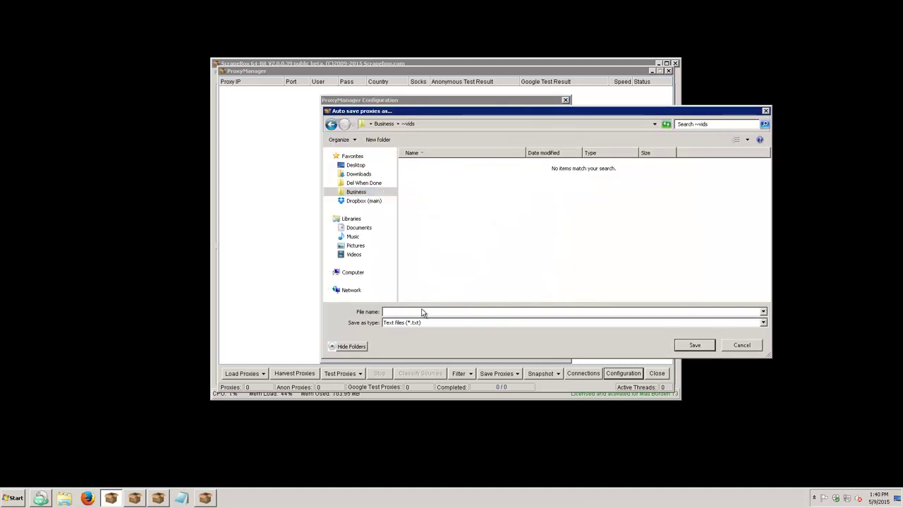
text(passed proxies)
key(Return)
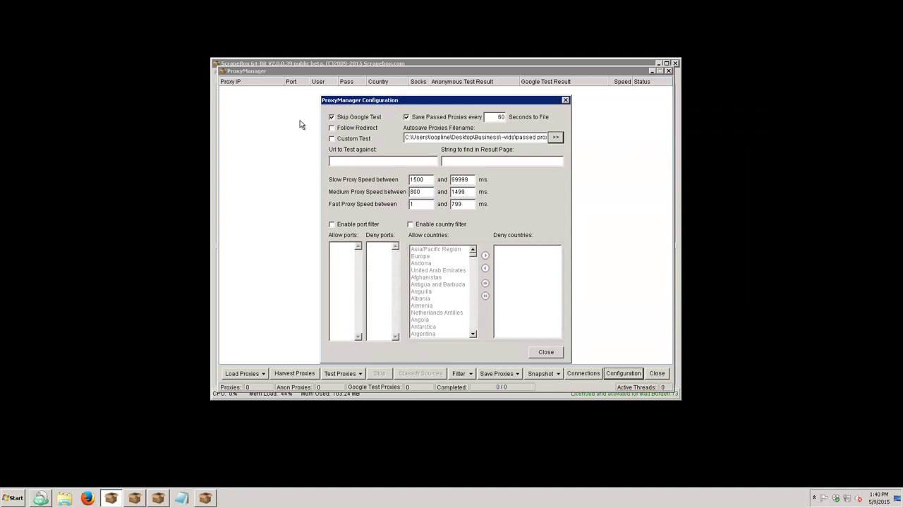
click(546, 352)
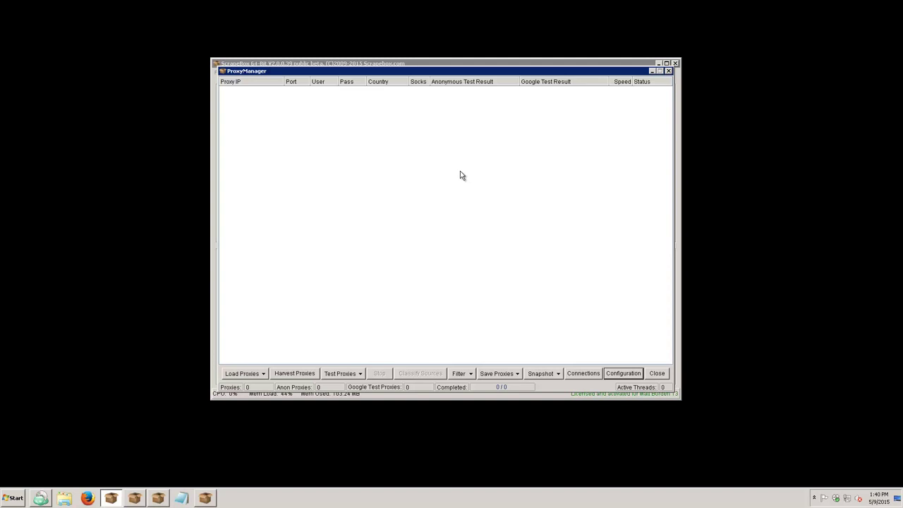
Harvest proxies from custom sources 1, 2 and 3 into the proxy manager and start testing all of them
click(293, 373)
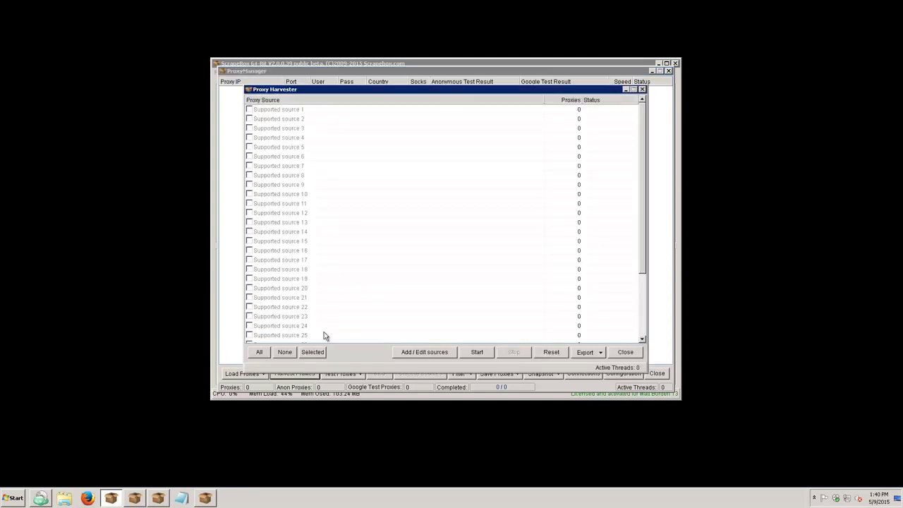
click(639, 326)
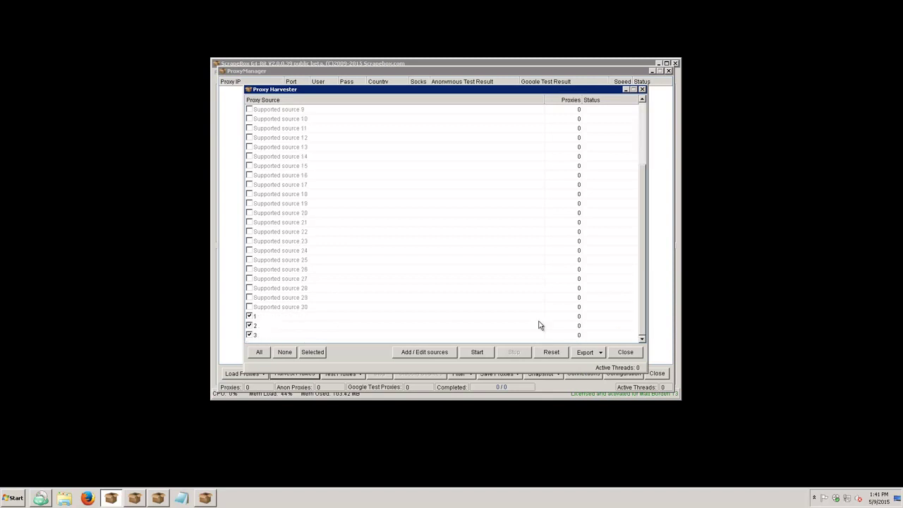
click(471, 354)
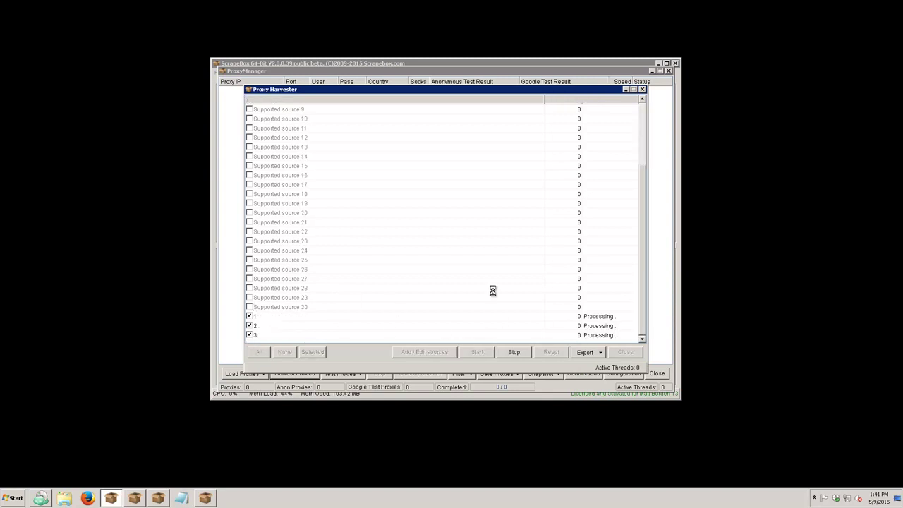
click(625, 352)
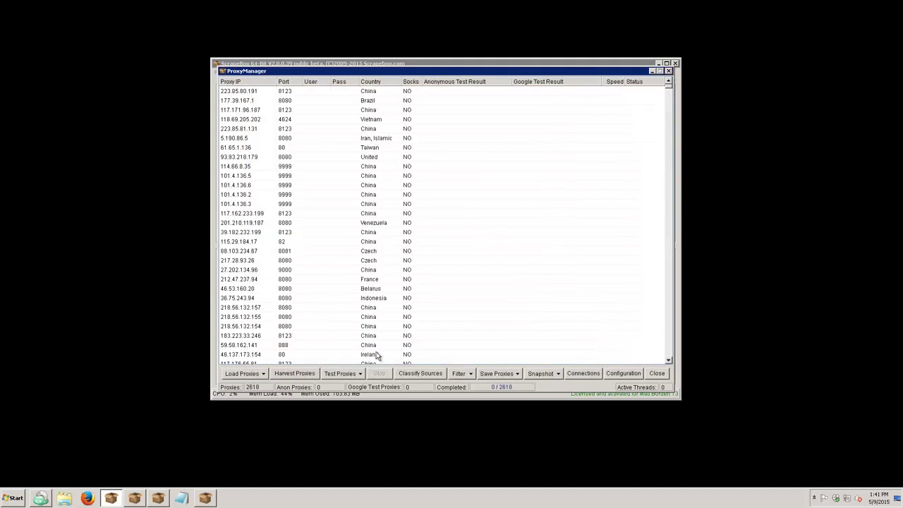
click(346, 374)
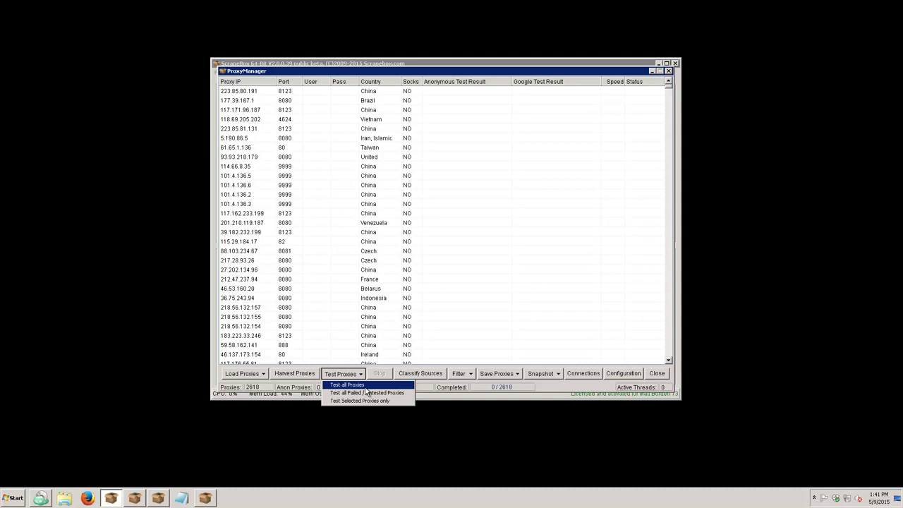
click(366, 386)
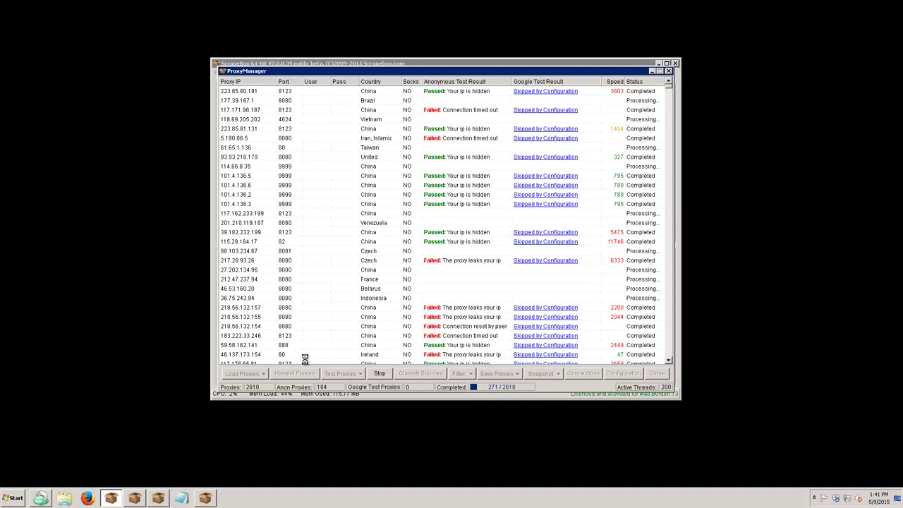
Switch to the second ScrapeBox instance, enter the keyword "dfdfdf", and bring up its Custom Harvester
click(134, 498)
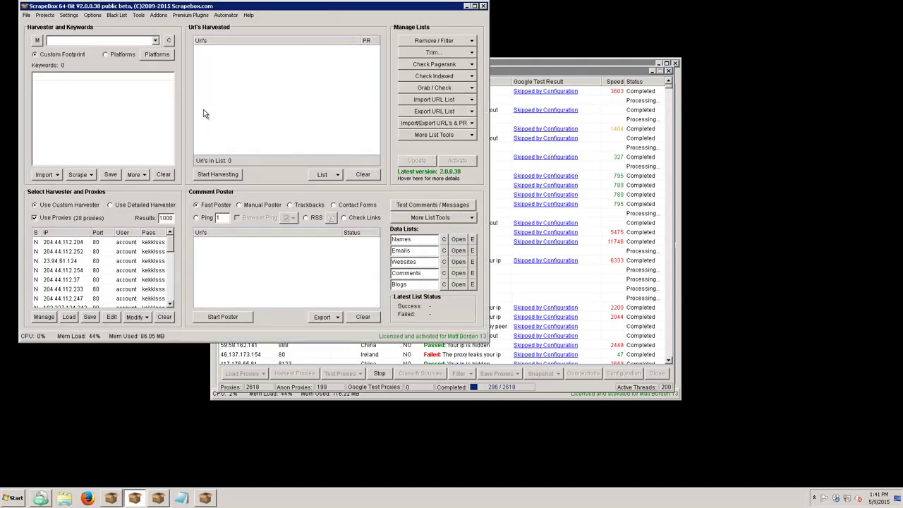
drag(205, 12, 386, 33)
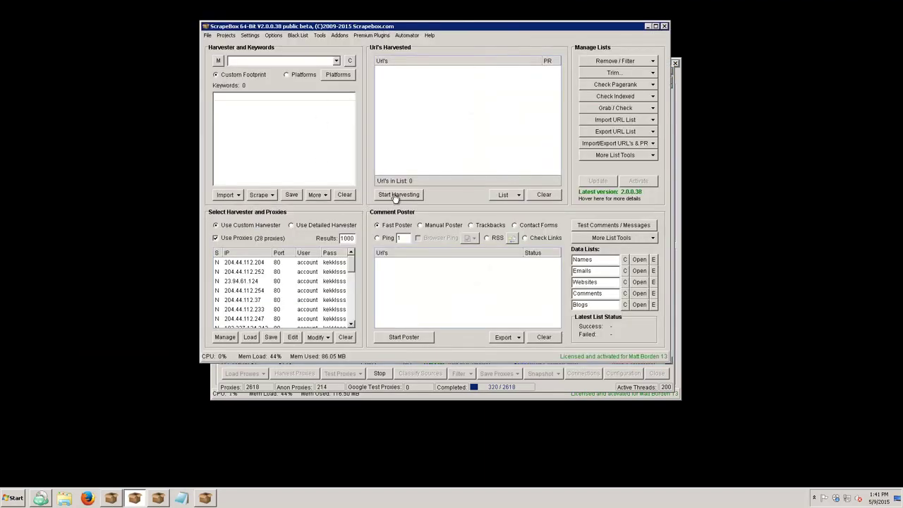
click(290, 115)
text(test)
click(398, 194)
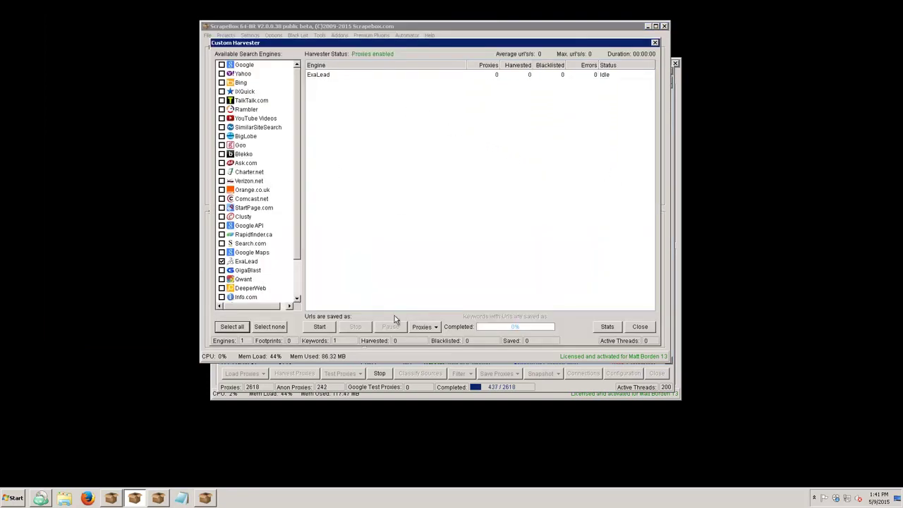
Enable loading proxies after x minutes in the Custom Harvester and choose "passed proxies" as the auto load proxy file
click(427, 326)
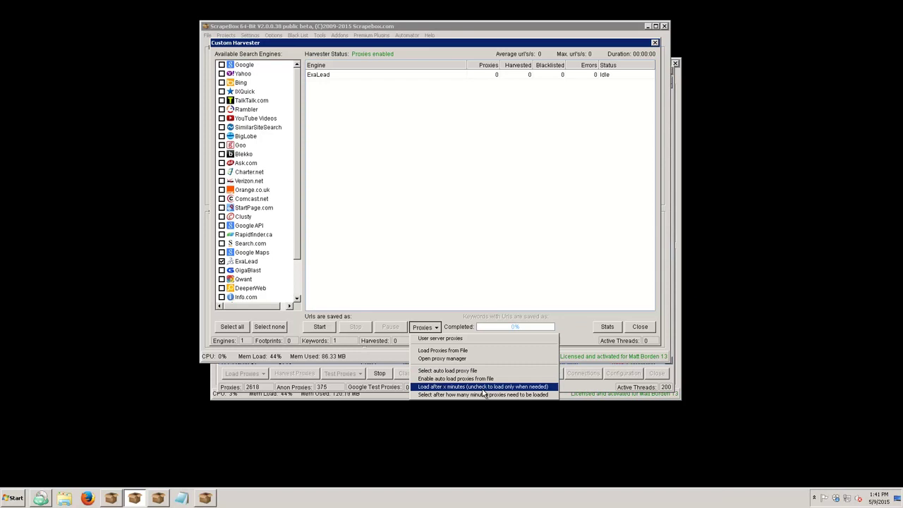
click(483, 388)
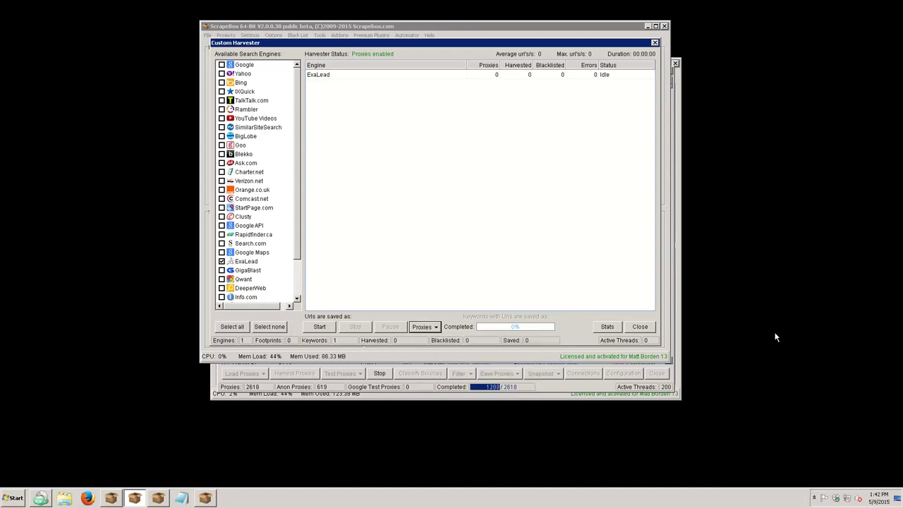
click(421, 328)
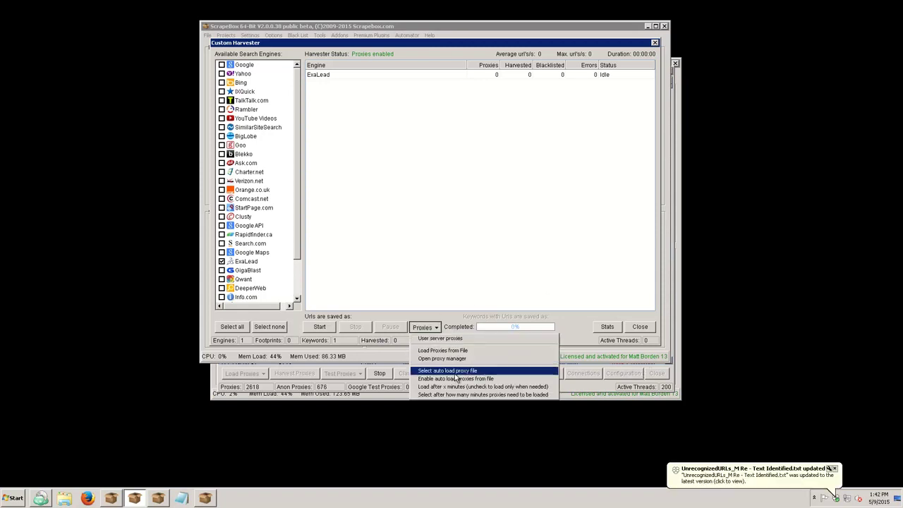
click(455, 371)
click(547, 196)
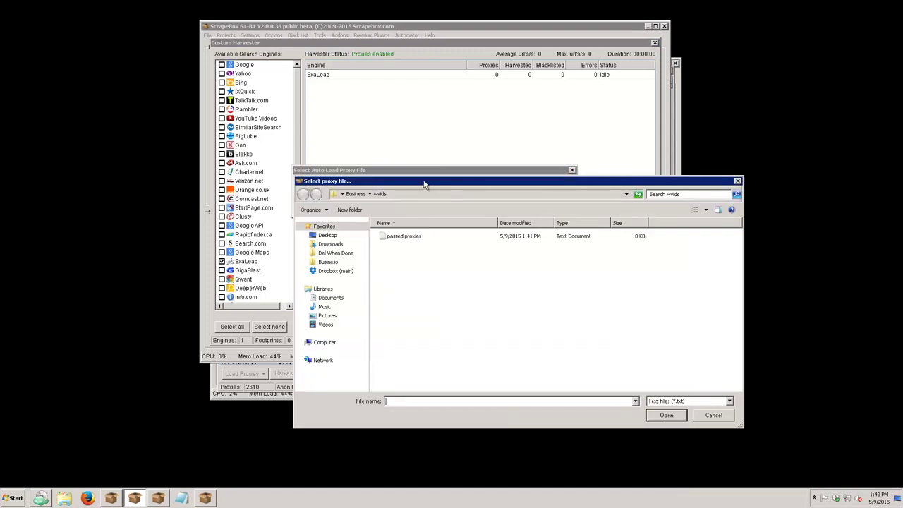
double_click(405, 238)
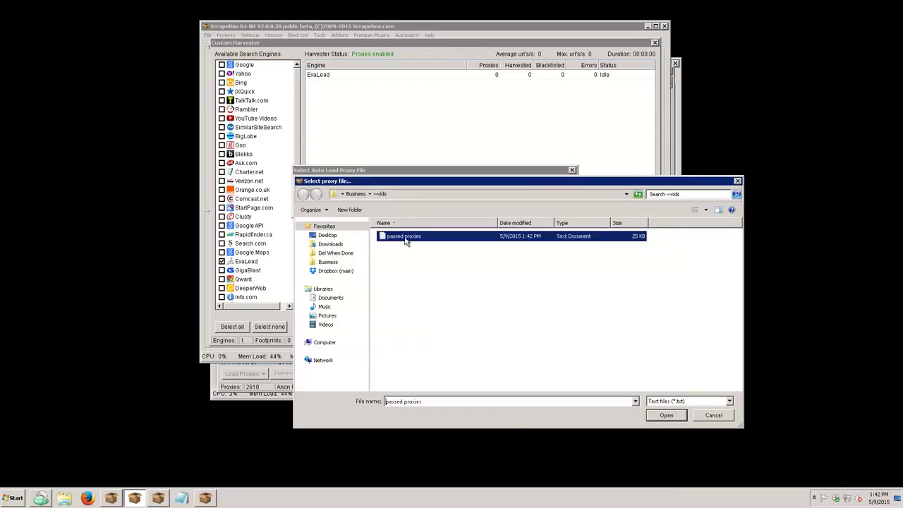
Enable auto loading of proxies from file and set the reload interval to 10 minutes
click(423, 327)
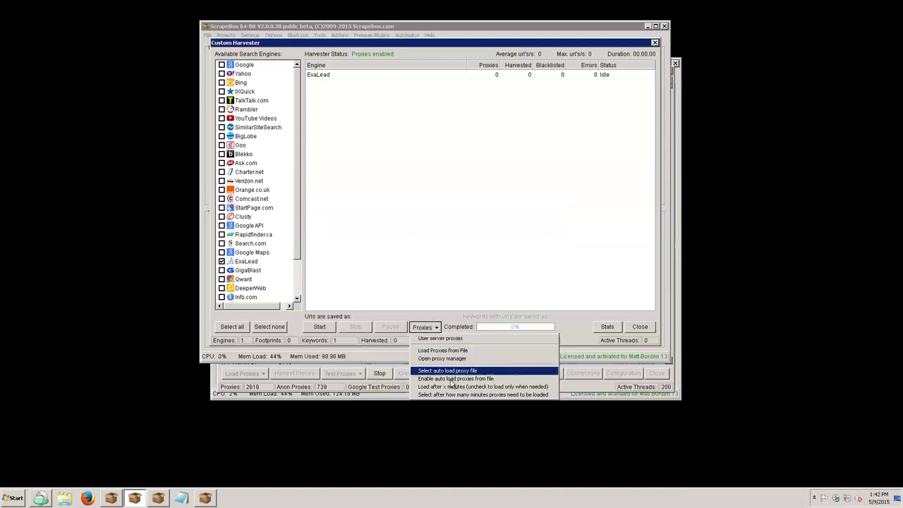
click(455, 378)
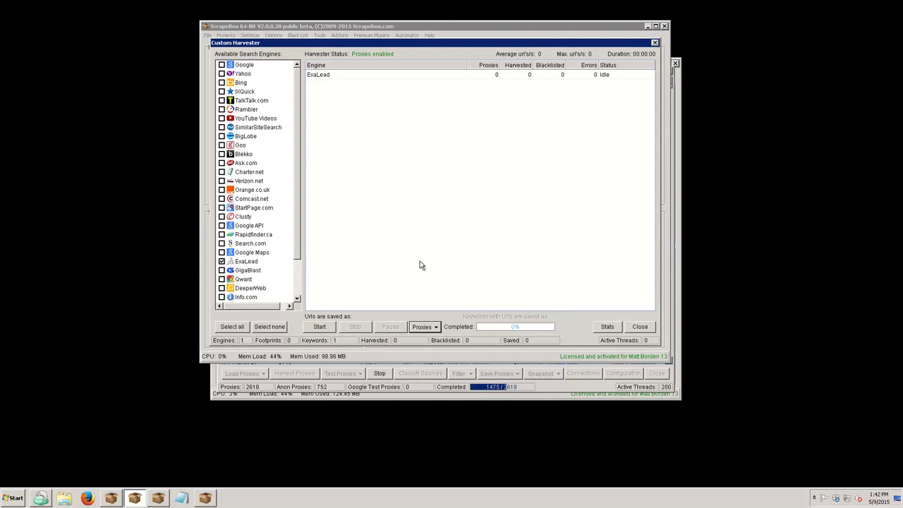
click(425, 328)
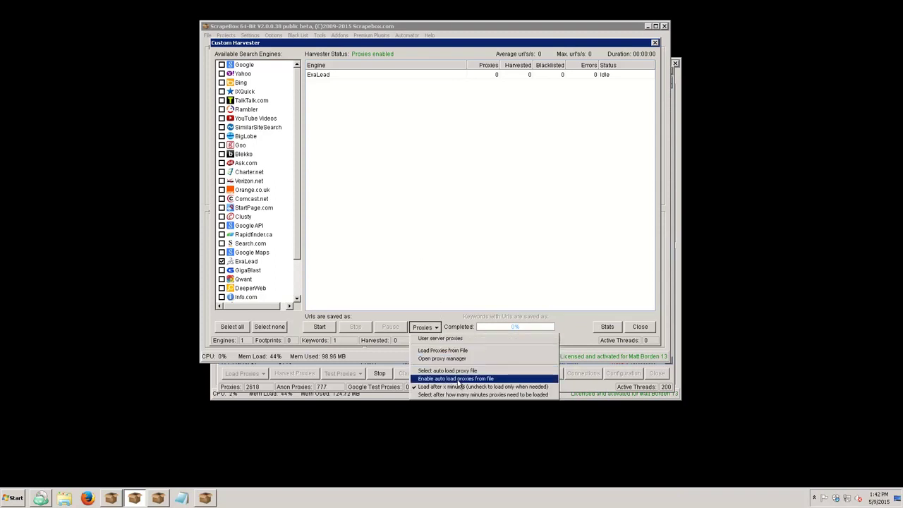
click(457, 380)
click(425, 328)
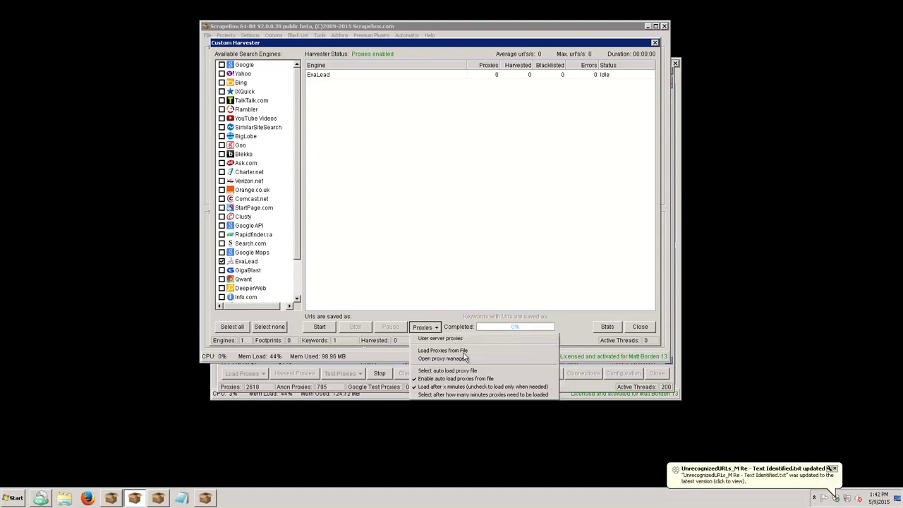
click(459, 394)
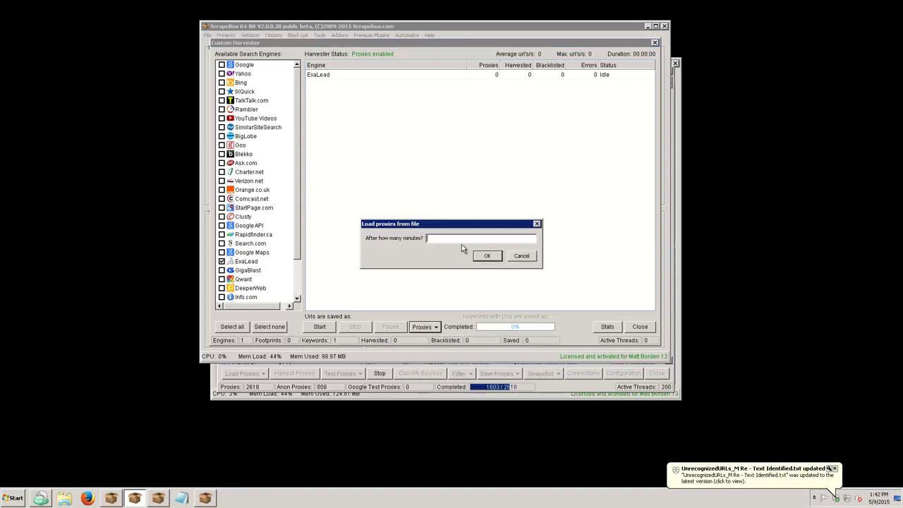
text(10)
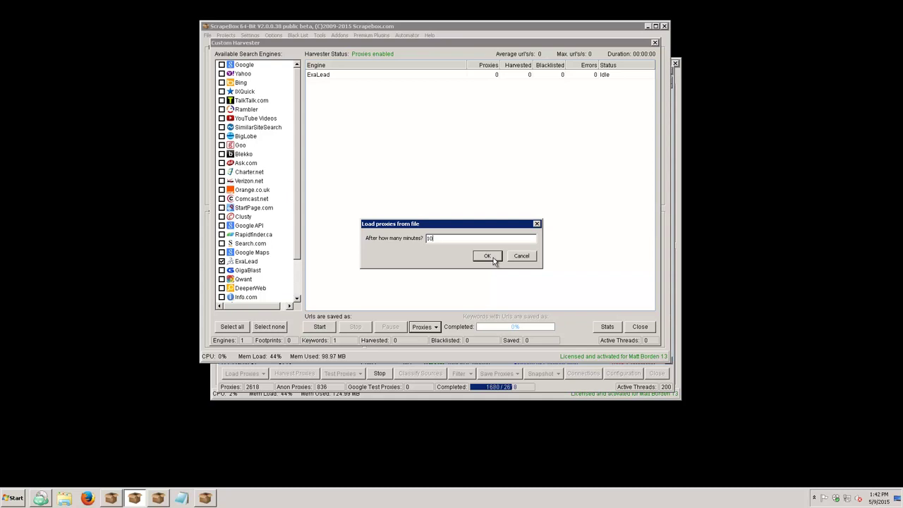
click(493, 257)
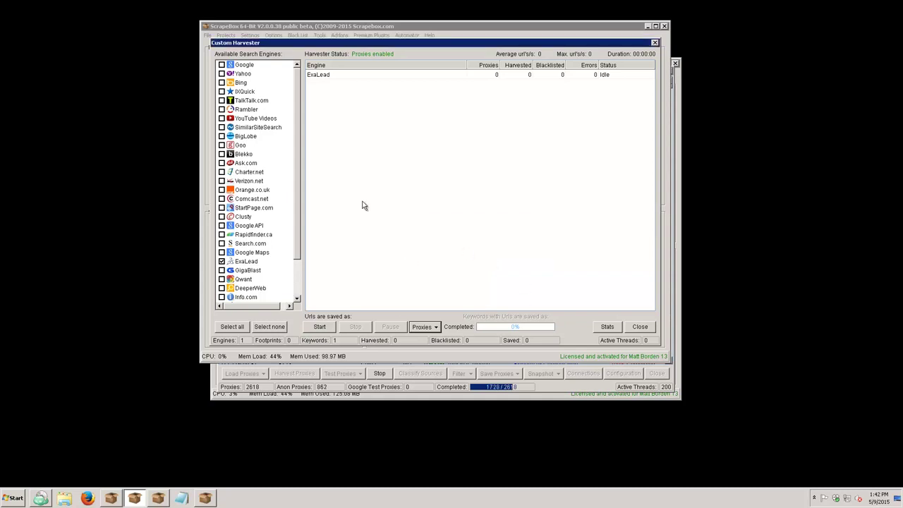
Examine the saved proxy list in the "passed proxies" text file in the Business ~vids folder, and close the file and folder
click(422, 328)
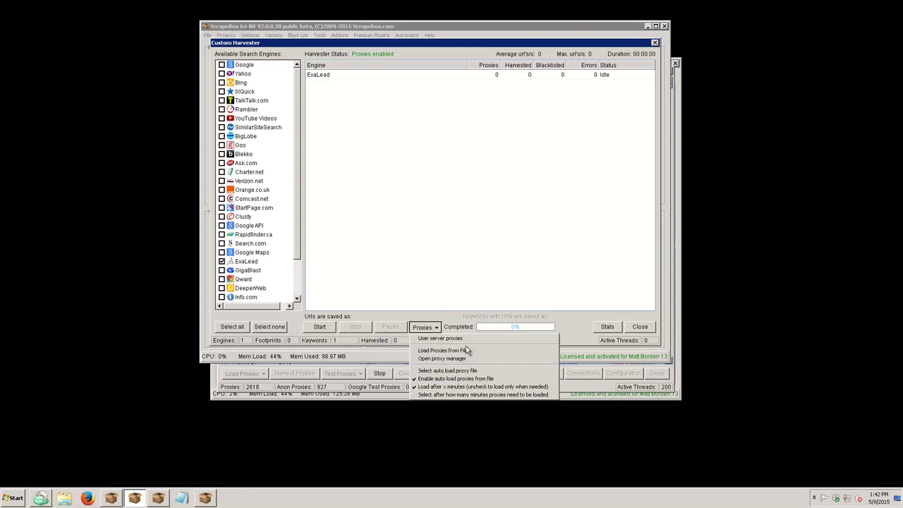
click(71, 498)
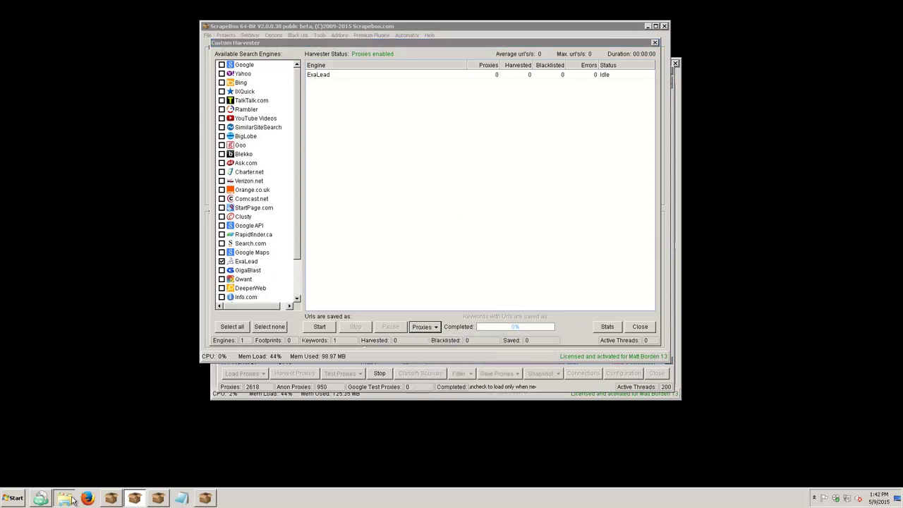
click(415, 220)
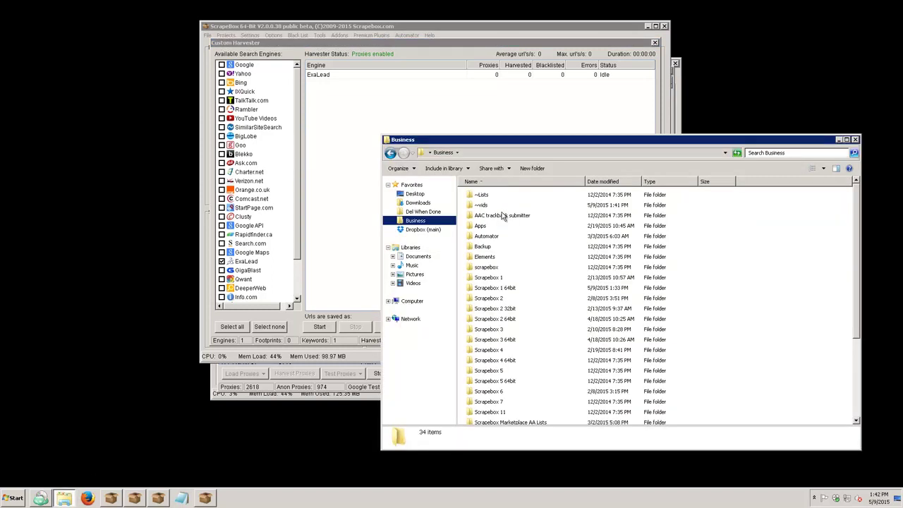
double_click(480, 206)
click(492, 196)
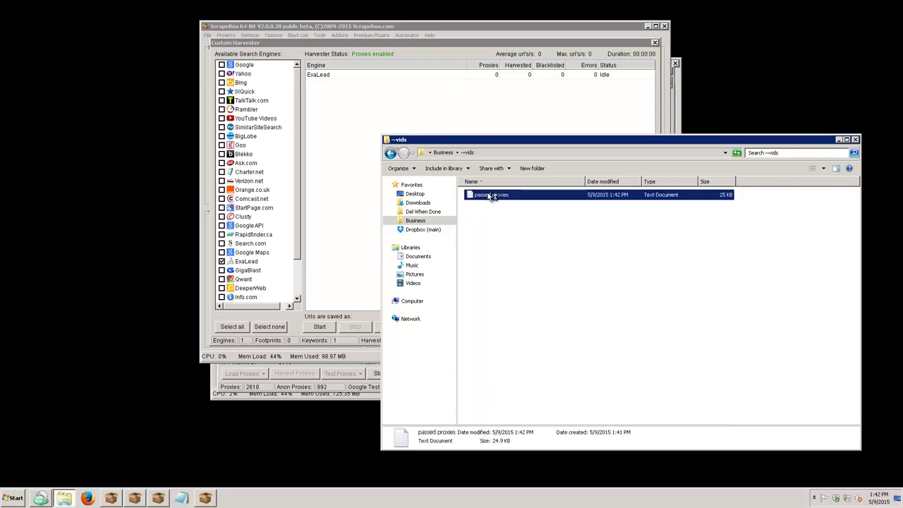
double_click(492, 196)
drag(357, 144, 361, 103)
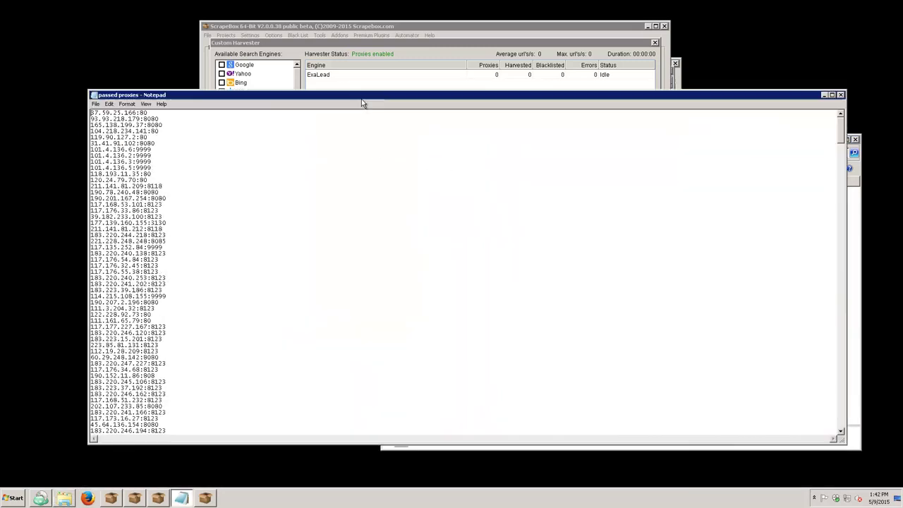
click(840, 95)
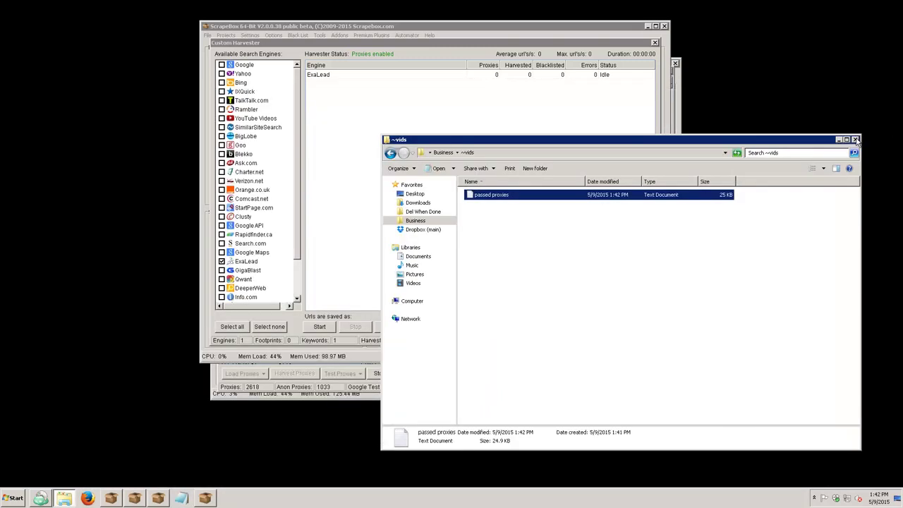
click(855, 139)
Close the Custom Harvester and minimize the second ScrapeBox instance
click(635, 326)
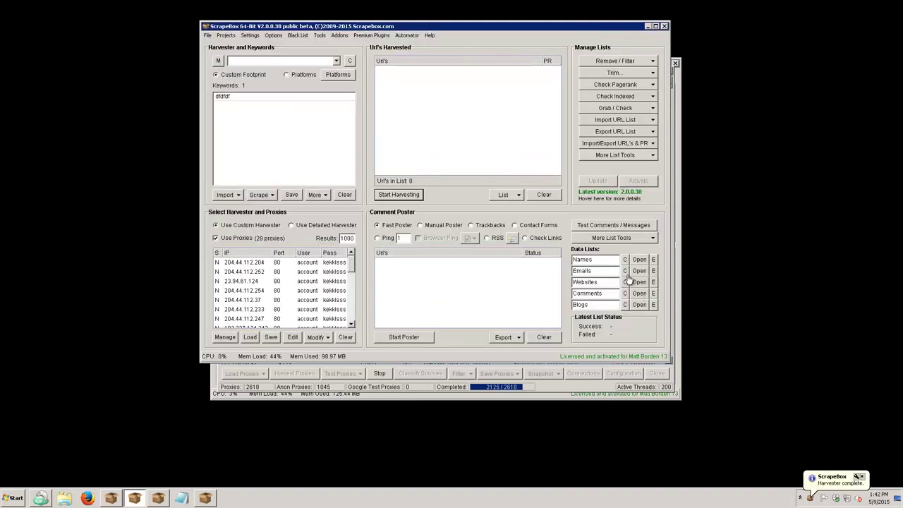
click(647, 26)
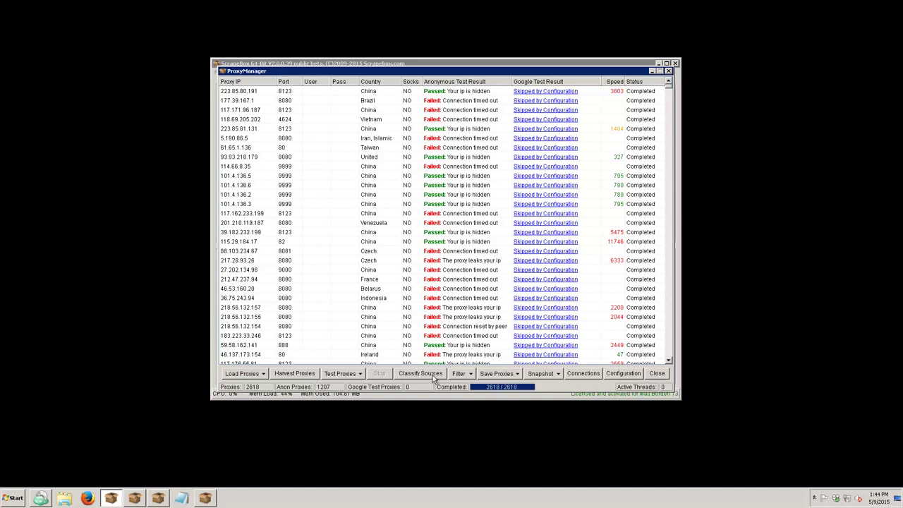
Close the Proxy Manager and install the current version of the Automator premium plugin
key(Return)
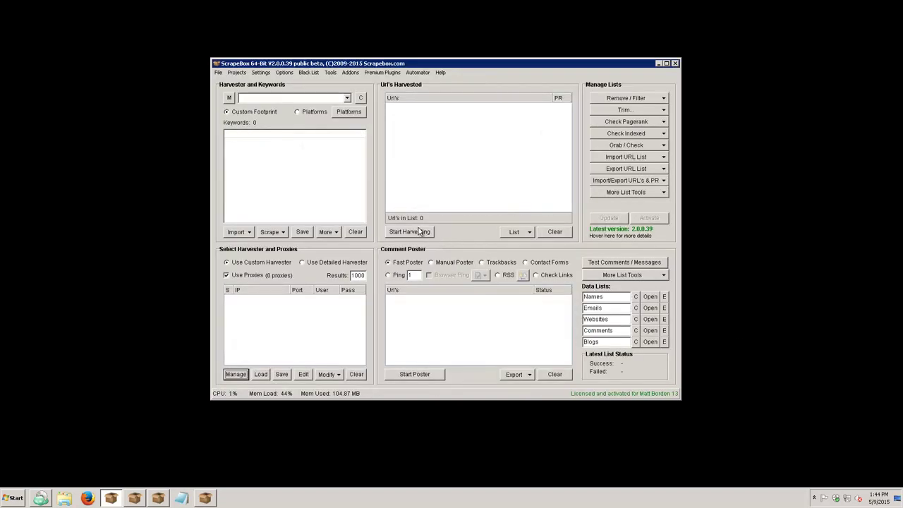
click(380, 73)
click(386, 84)
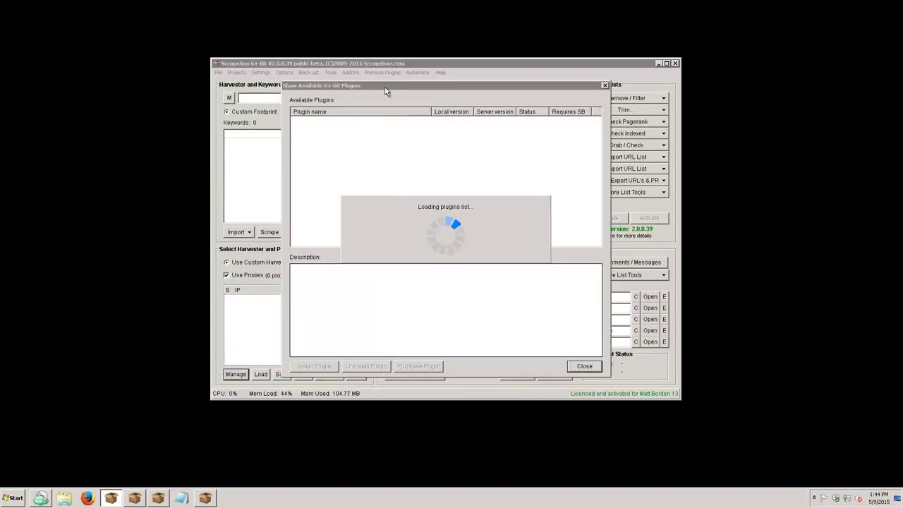
click(322, 129)
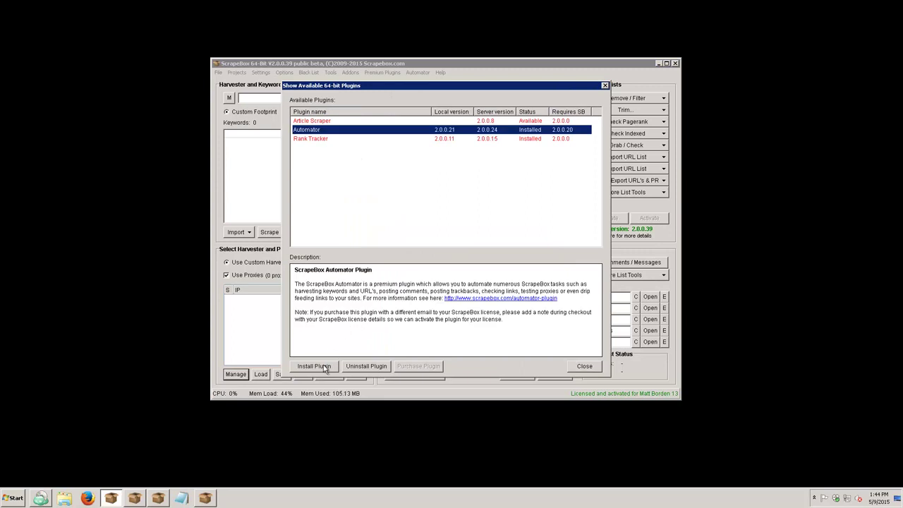
click(315, 366)
click(593, 368)
Open the 64-bit Automator Plugin and look through its list of available commands
click(376, 74)
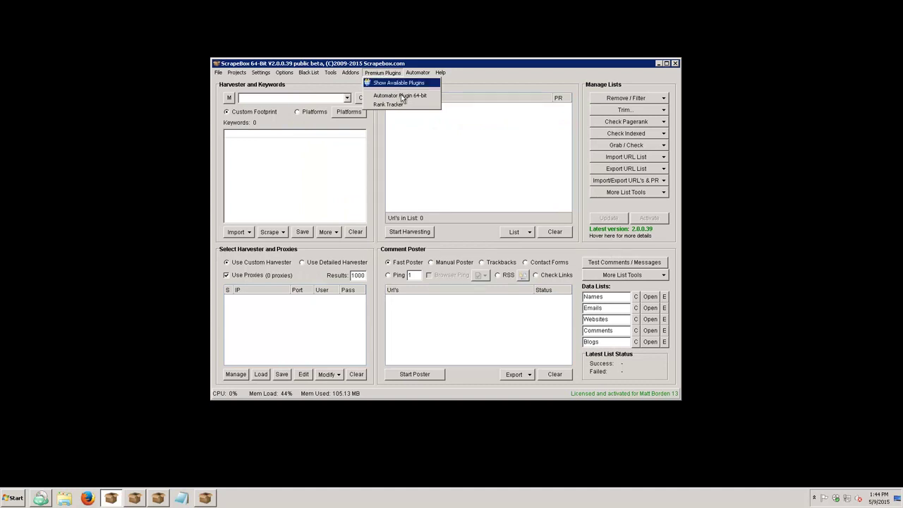
click(401, 97)
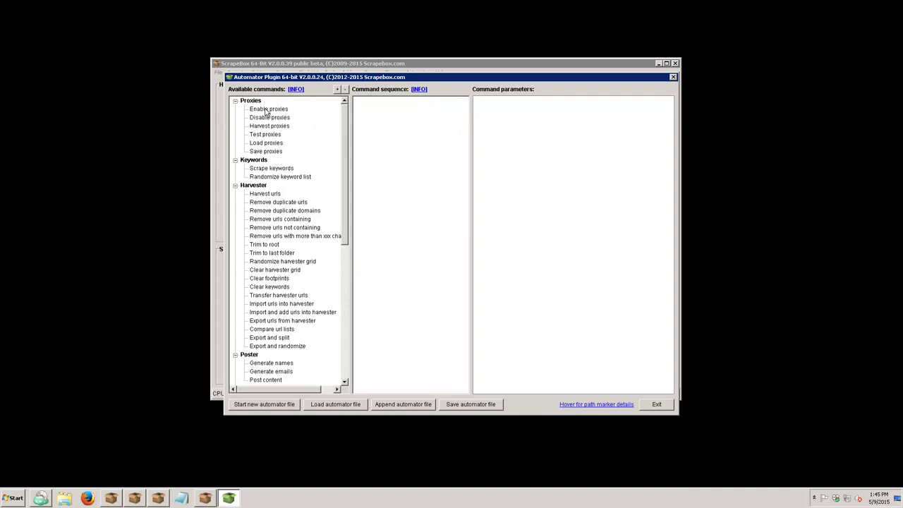
drag(346, 140, 358, 338)
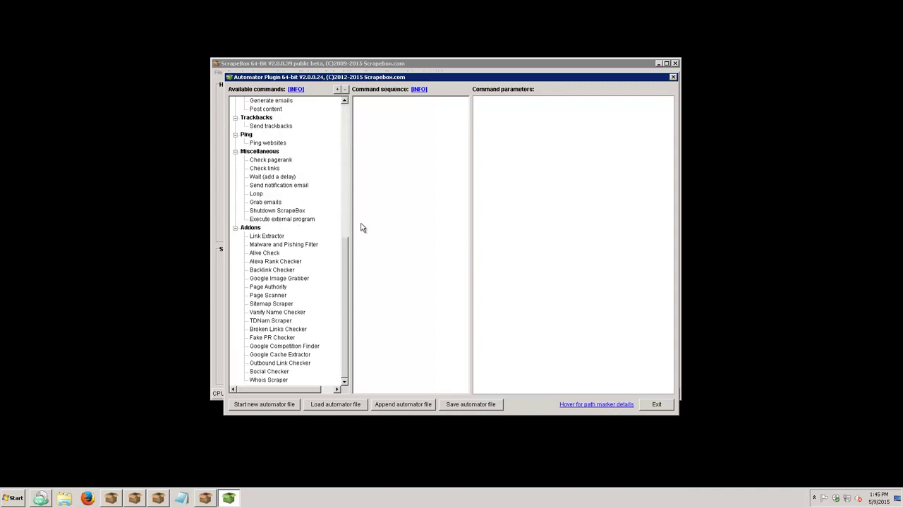
drag(361, 227, 360, 90)
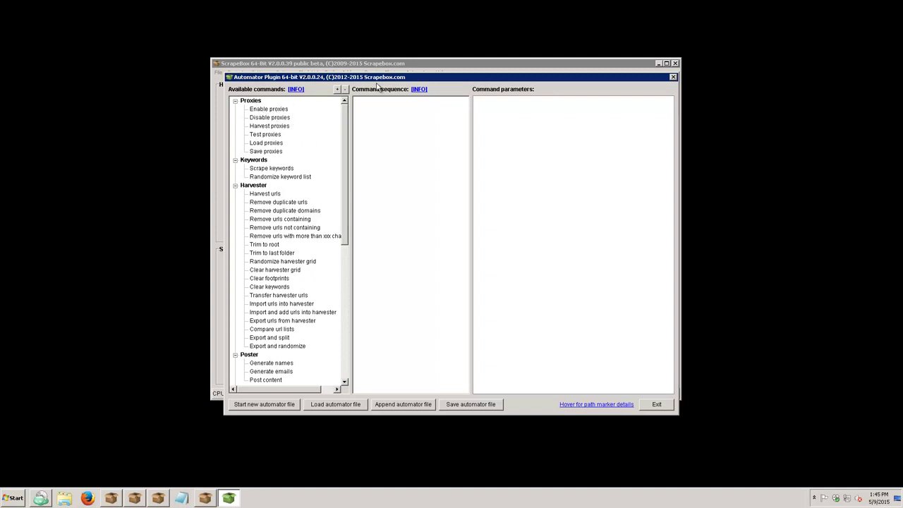
Add a Harvest proxies command using sources 1, 2 and 3, with appending to existing proxies turned off
double_click(279, 126)
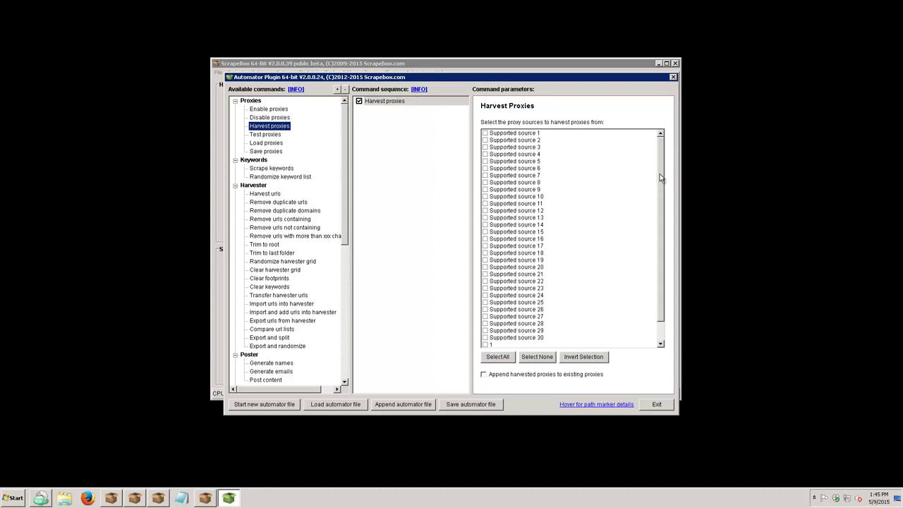
scroll(661, 184, down, 1)
click(485, 323)
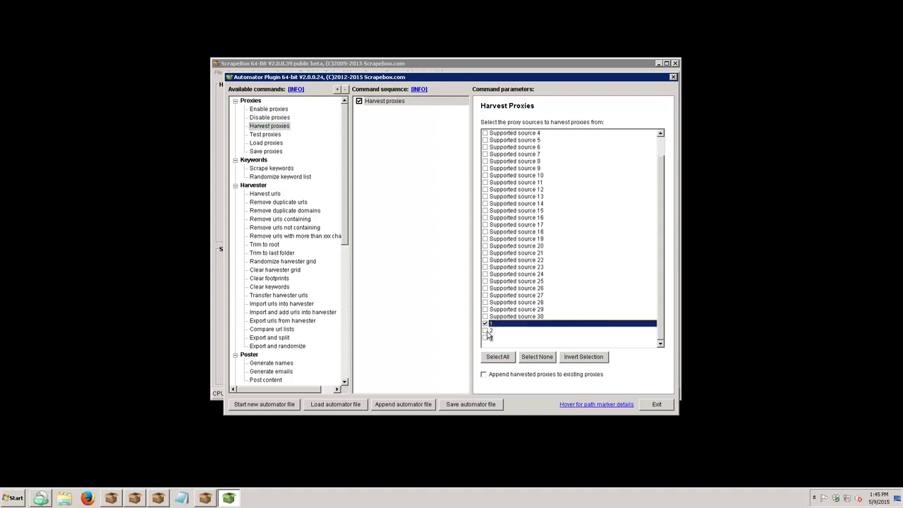
click(486, 330)
click(486, 337)
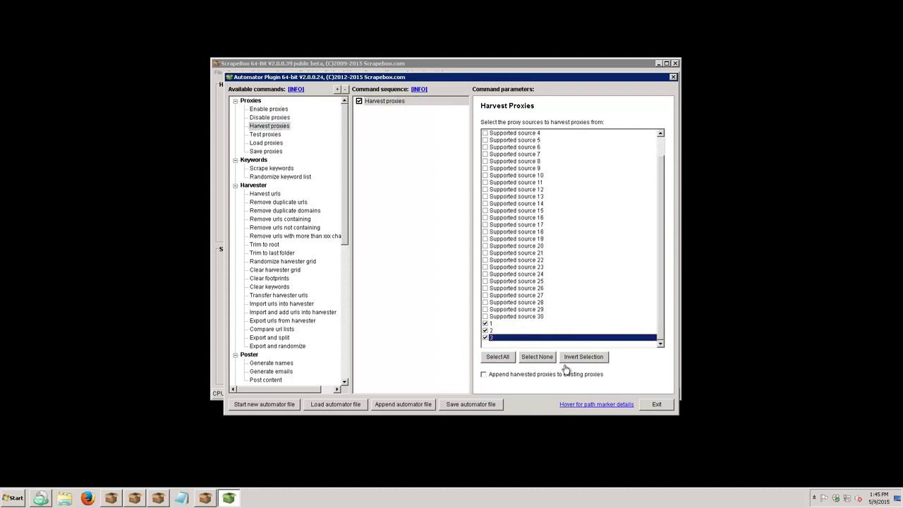
click(486, 376)
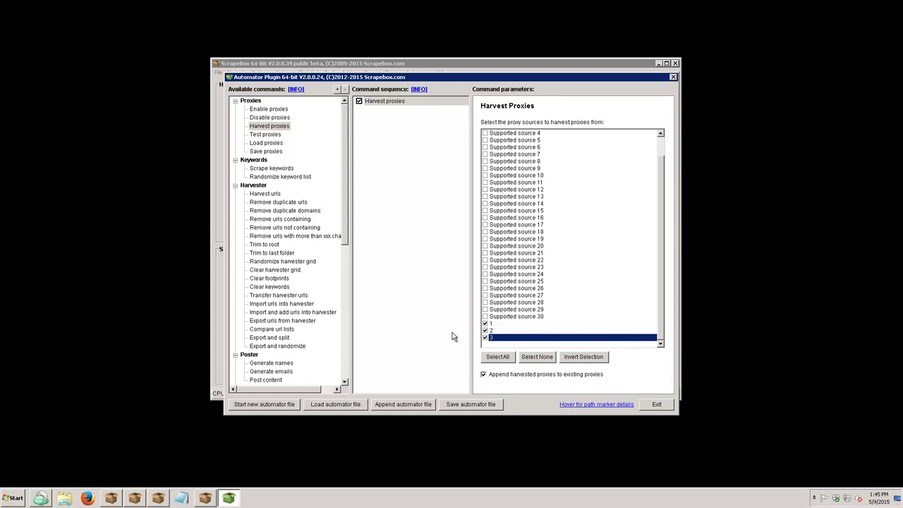
click(483, 375)
Add a Test proxies command that removes only proxies failing the anonymous test, without the Google/Custom test filter
double_click(264, 135)
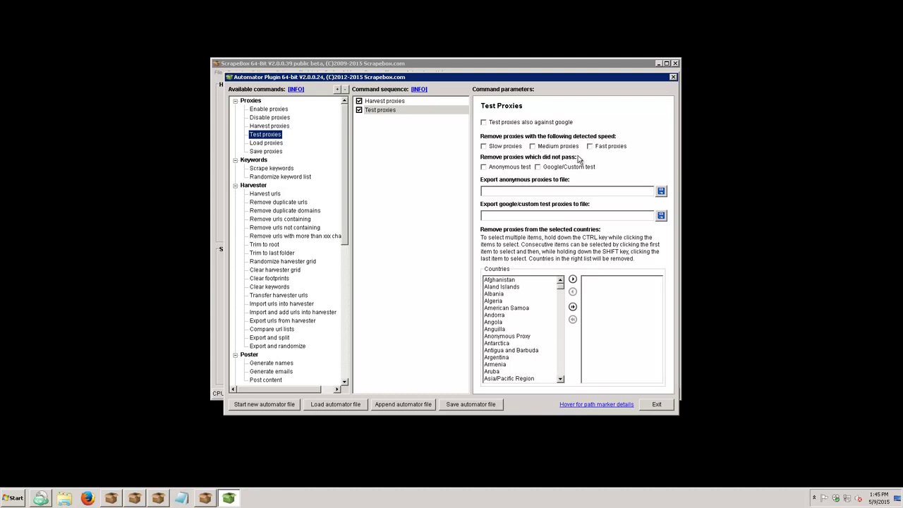
click(537, 167)
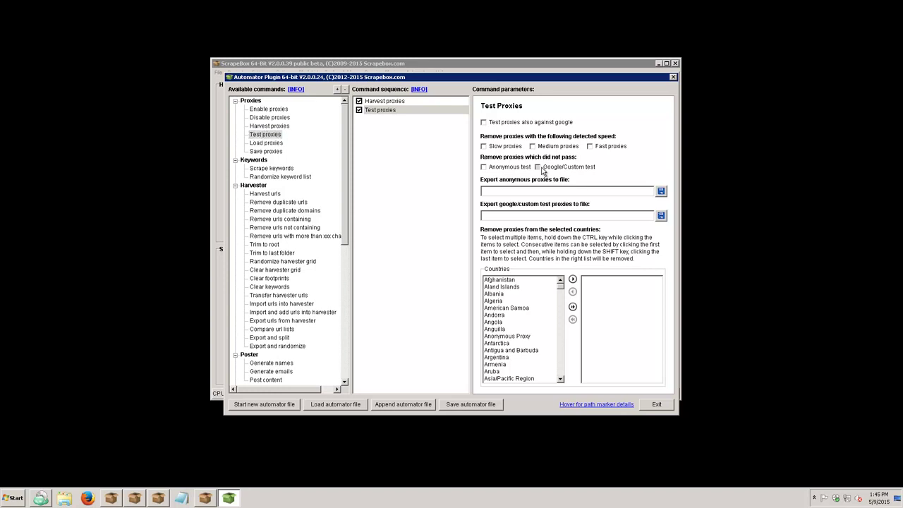
click(522, 167)
click(537, 167)
Set the anonymous proxies to export to a file named "all procies" in the Business ~vids folder
click(660, 190)
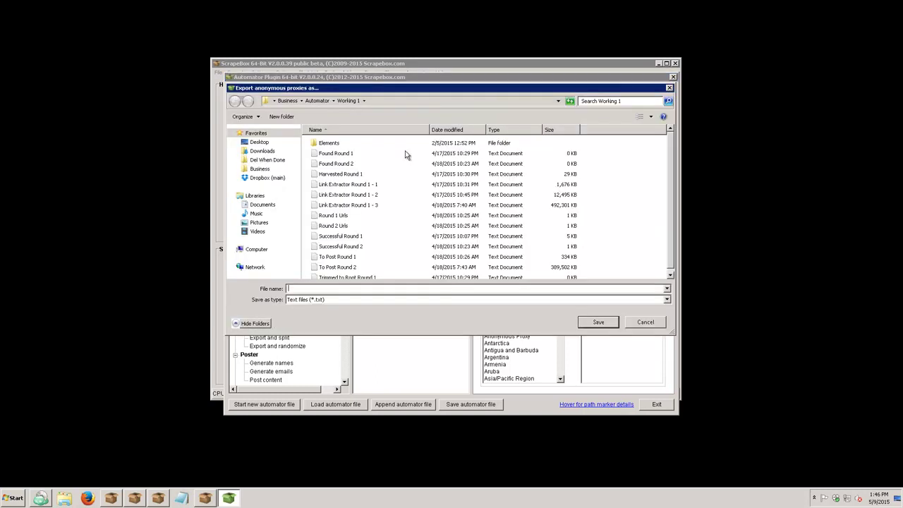
click(259, 169)
double_click(327, 153)
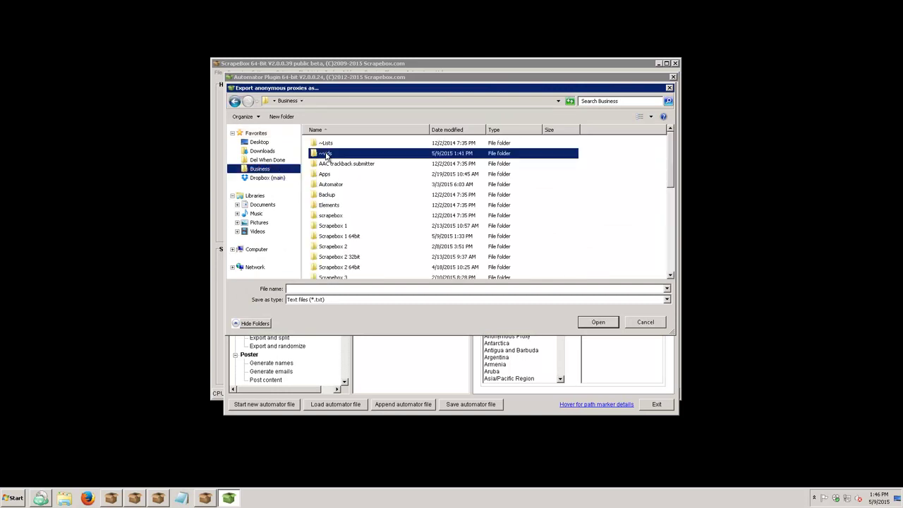
text(a)
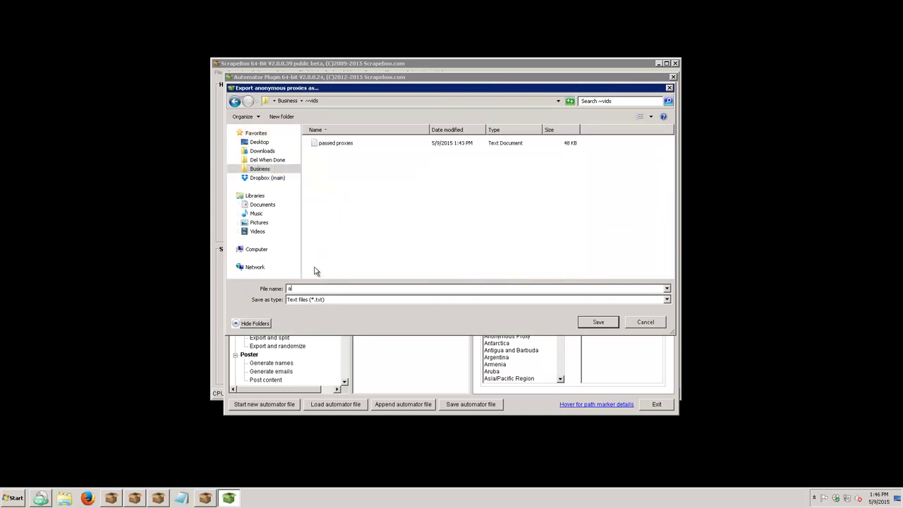
key(BackSpace)
key(BackSpace)
key(BackSpace)
key(BackSpace)
text(all proxies)
key(Return)
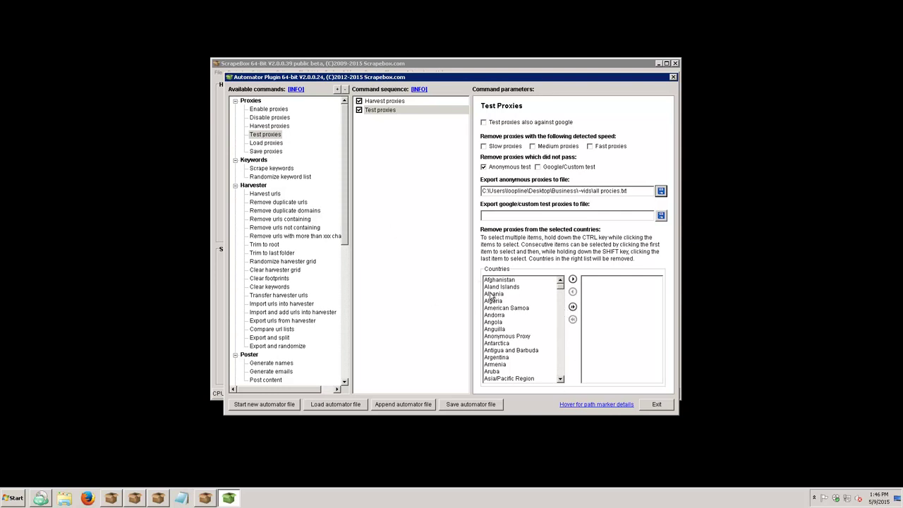
Add a Load proxies command that loads the "passed proxies" text file from the ~vids folder
double_click(277, 143)
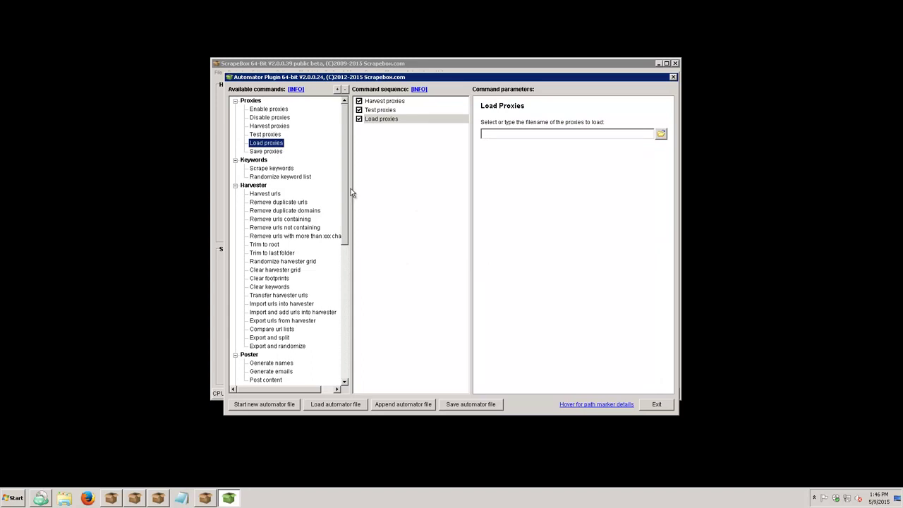
click(661, 133)
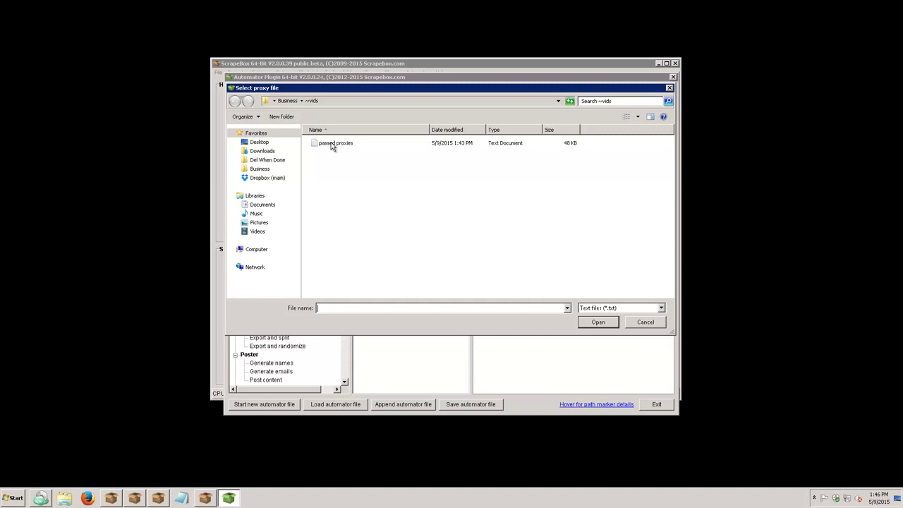
double_click(331, 144)
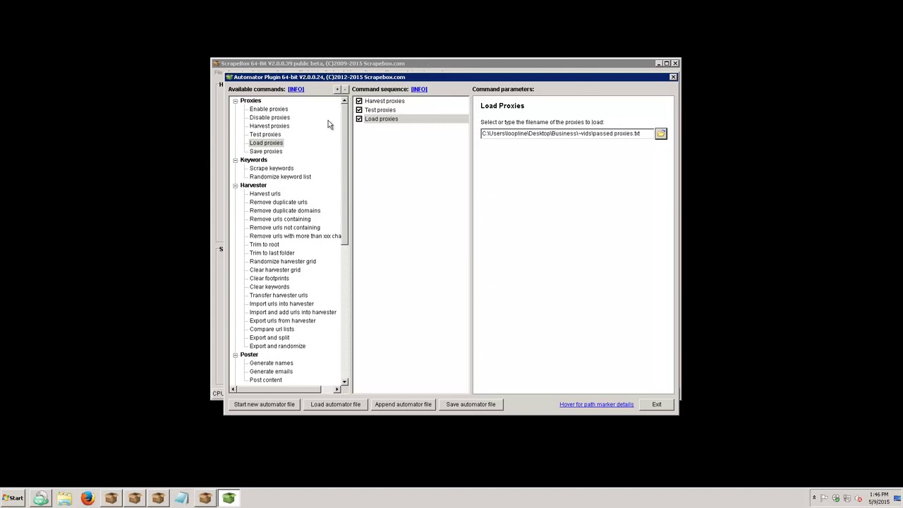
Add a Save proxies command to the sequence, disable it, and delete it again
double_click(267, 153)
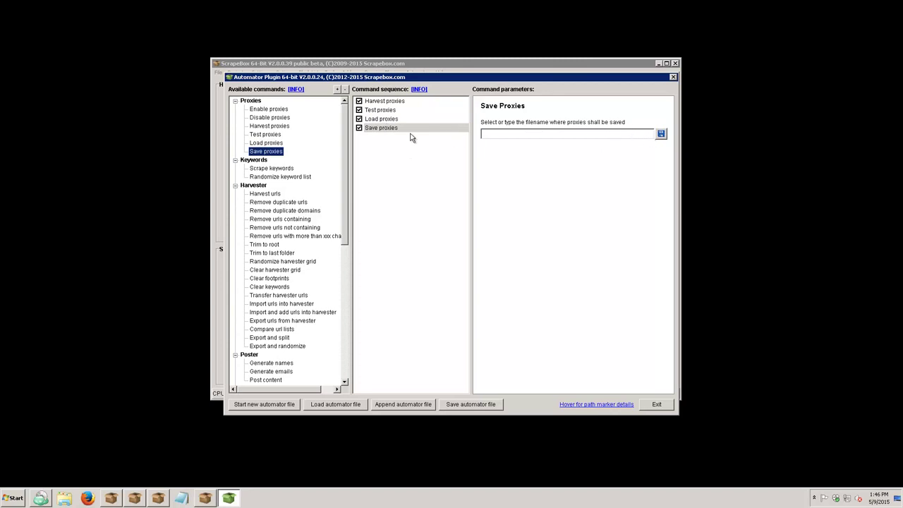
click(359, 128)
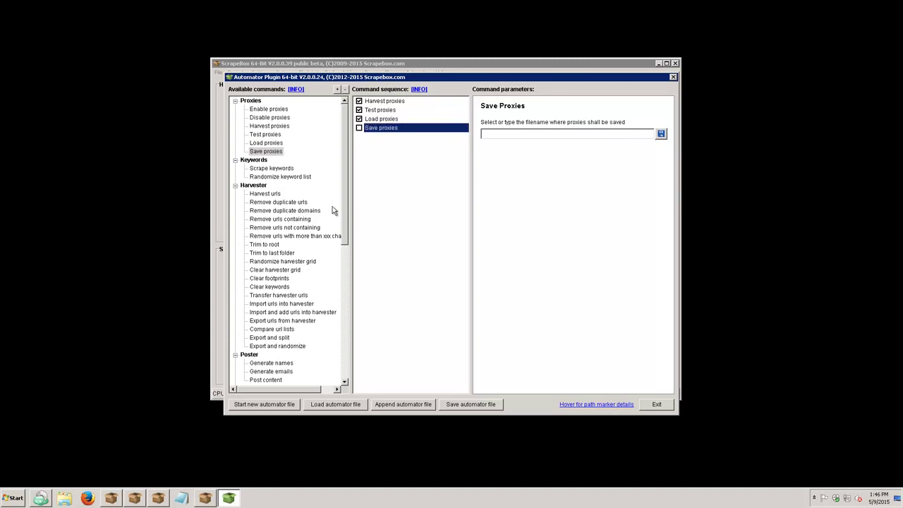
right_click(387, 131)
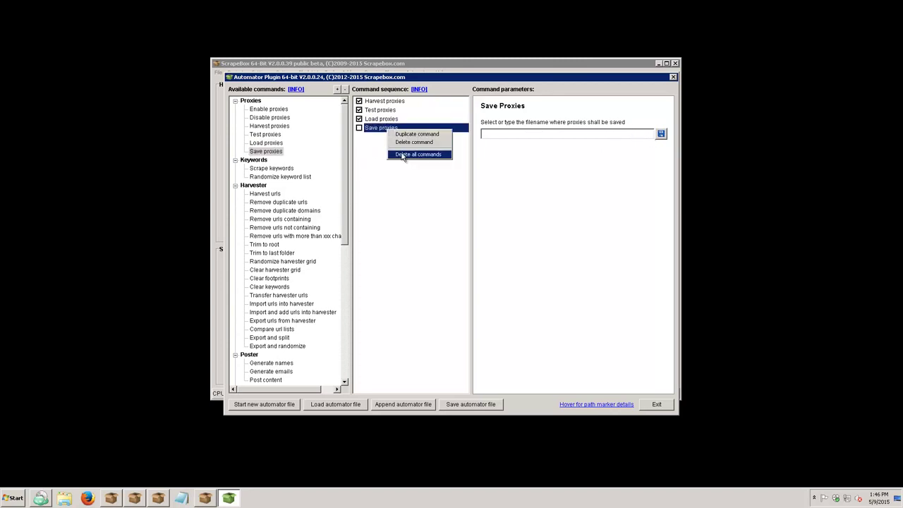
click(405, 143)
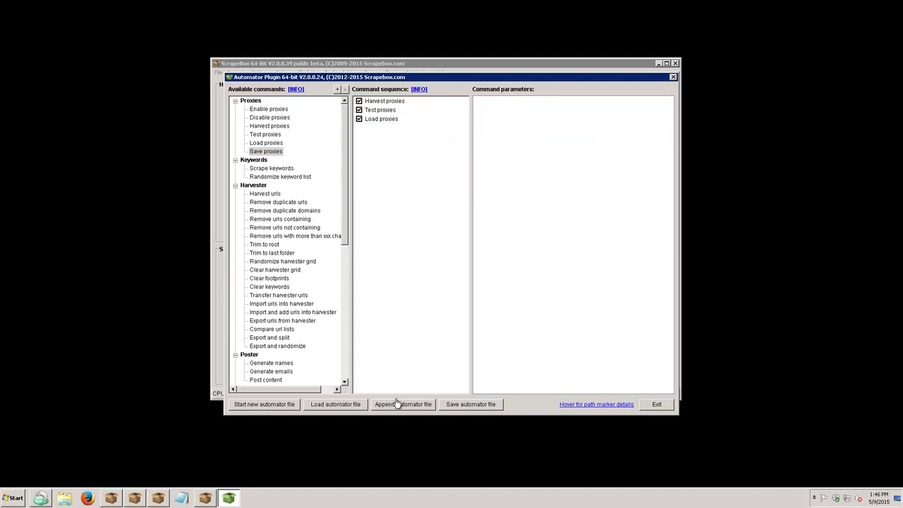
Save the automator file as "Always on Proxy tester" in the ~vids folder and exit the Automator Plugin
click(491, 405)
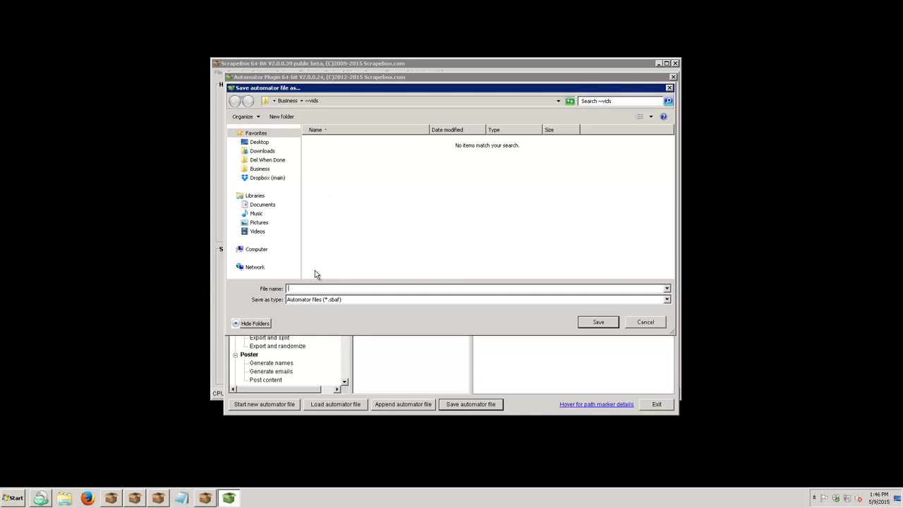
text(pro)
text(ter)
key(Return)
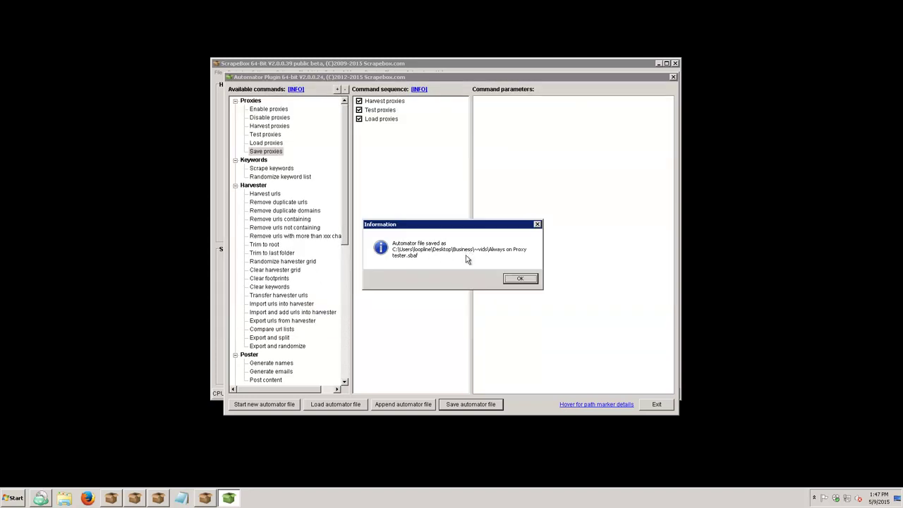
click(522, 277)
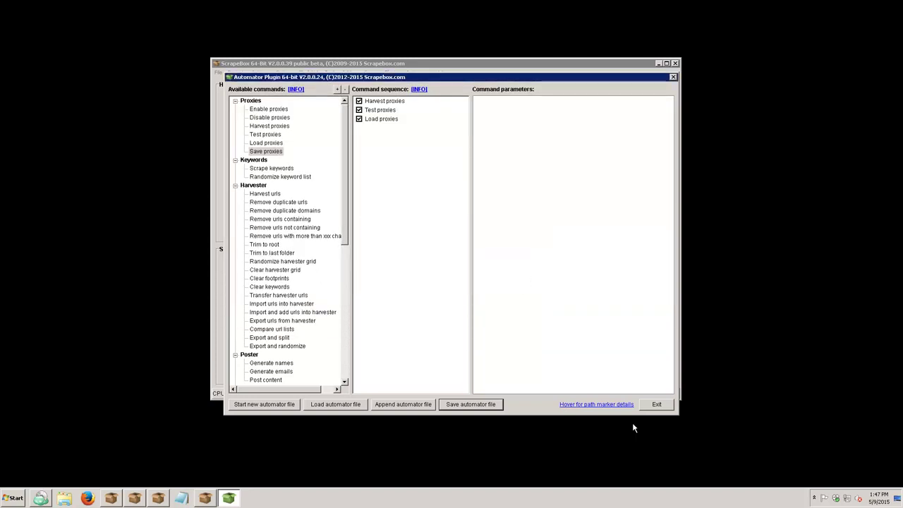
click(656, 404)
Add the "Always on Proxy tester" job to the favorite automator jobs
click(383, 74)
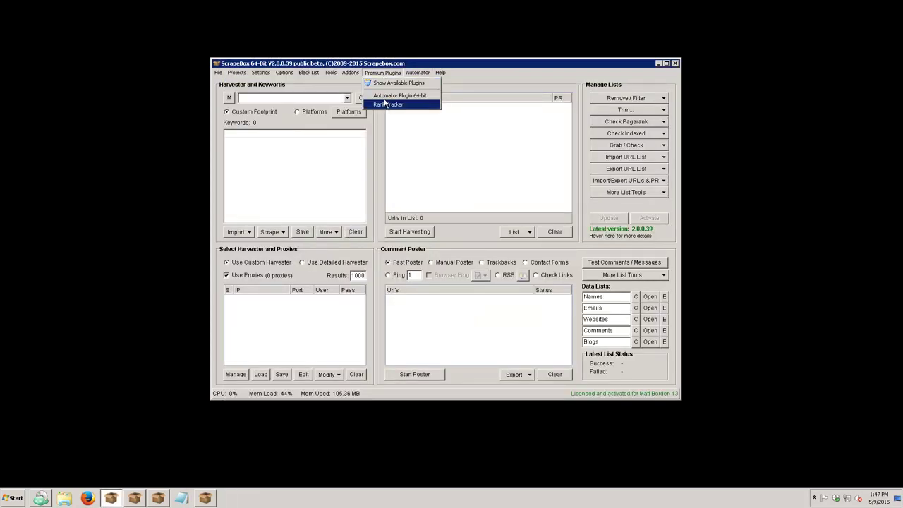
mouse_move(417, 73)
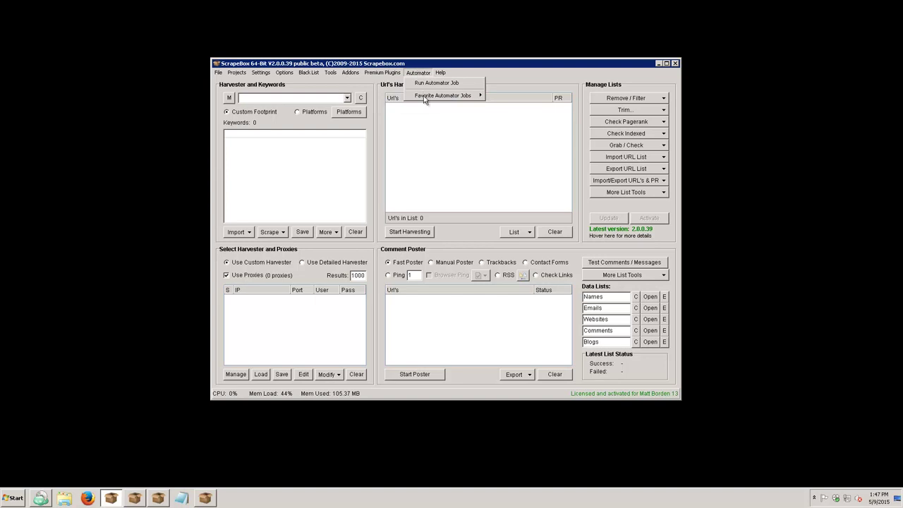
mouse_move(424, 101)
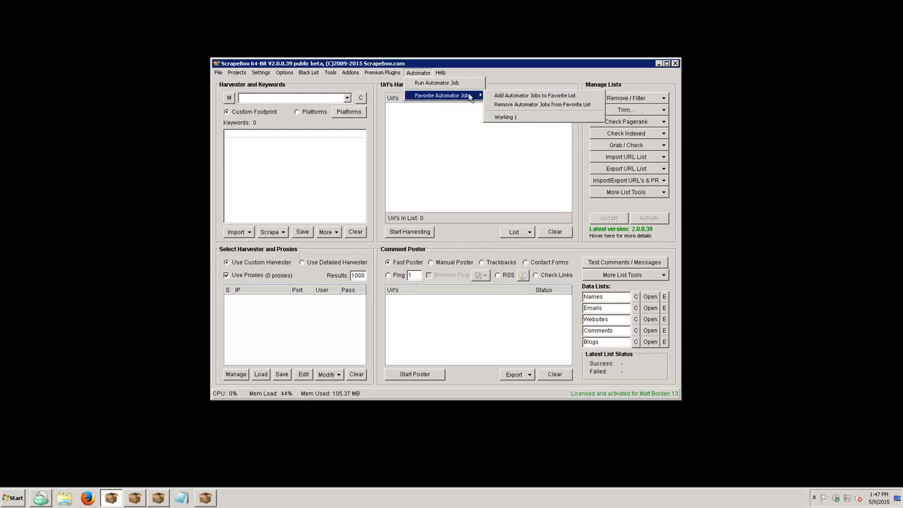
click(524, 97)
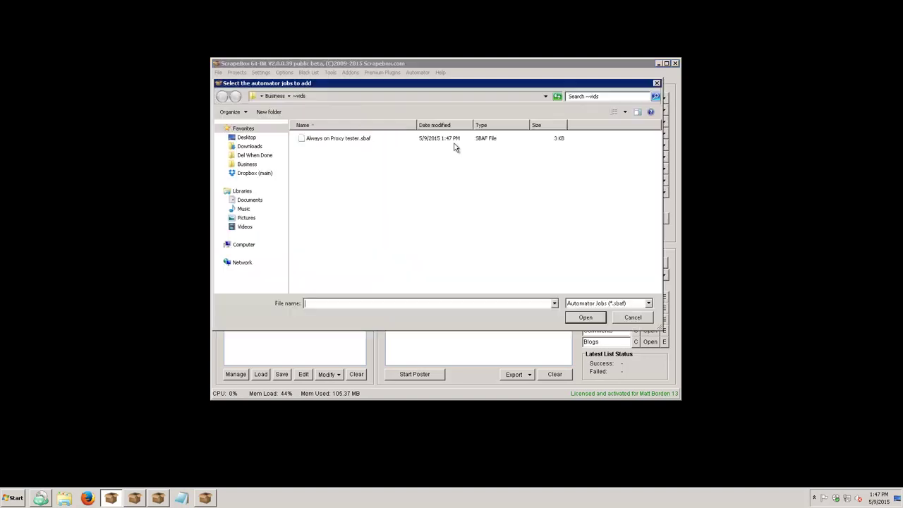
double_click(336, 139)
click(483, 275)
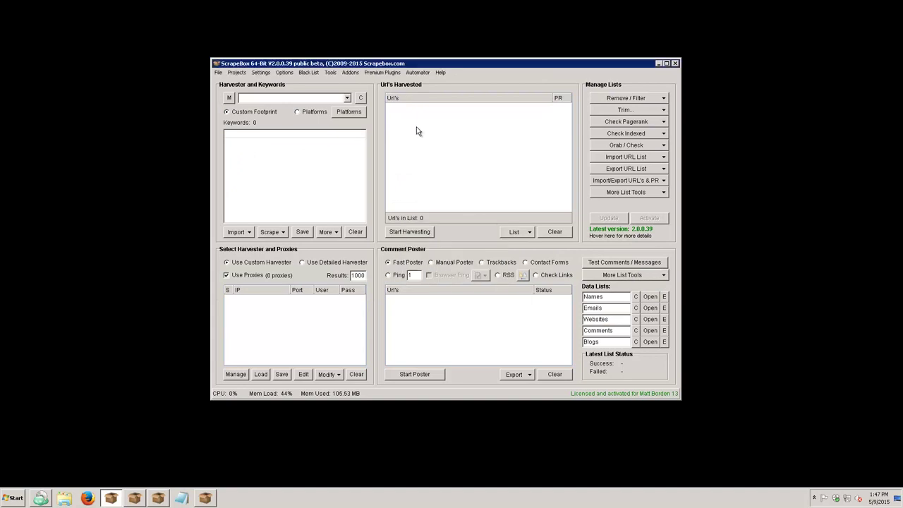
Run the "Always on Proxy tester" job from the favorite automator jobs
click(417, 72)
mouse_move(423, 95)
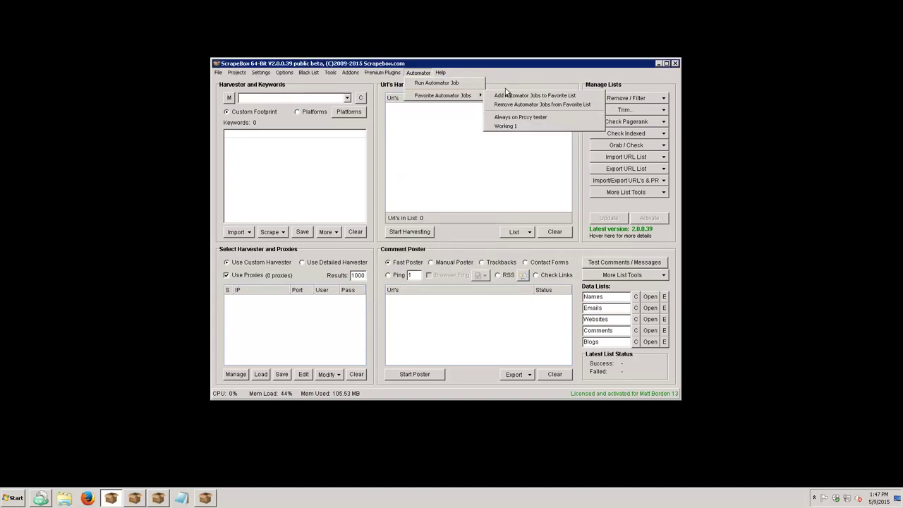
click(523, 118)
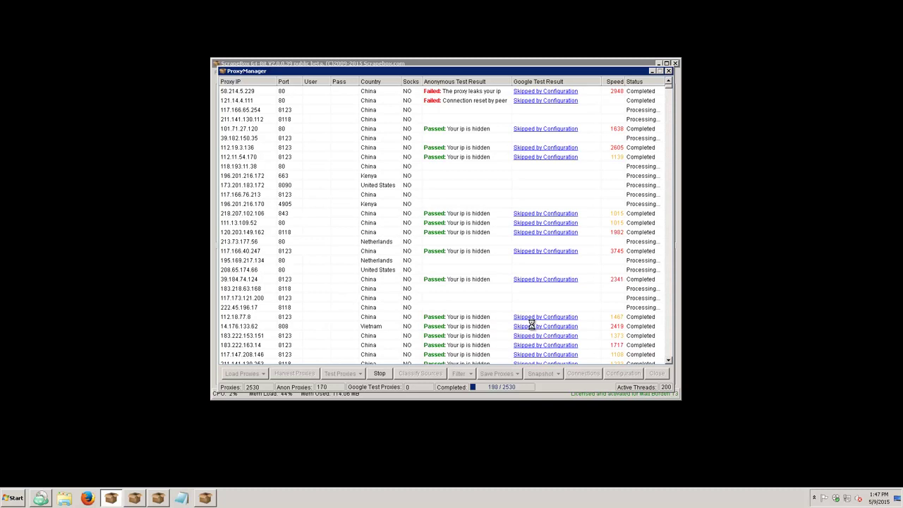
Browse to the ~vids folder under Business in Windows Explorer and check the passed proxies file
click(64, 498)
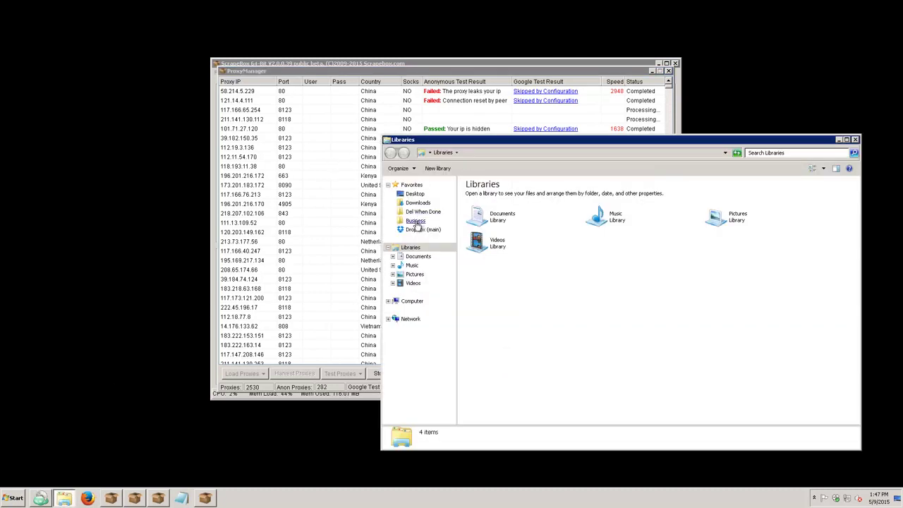
click(416, 221)
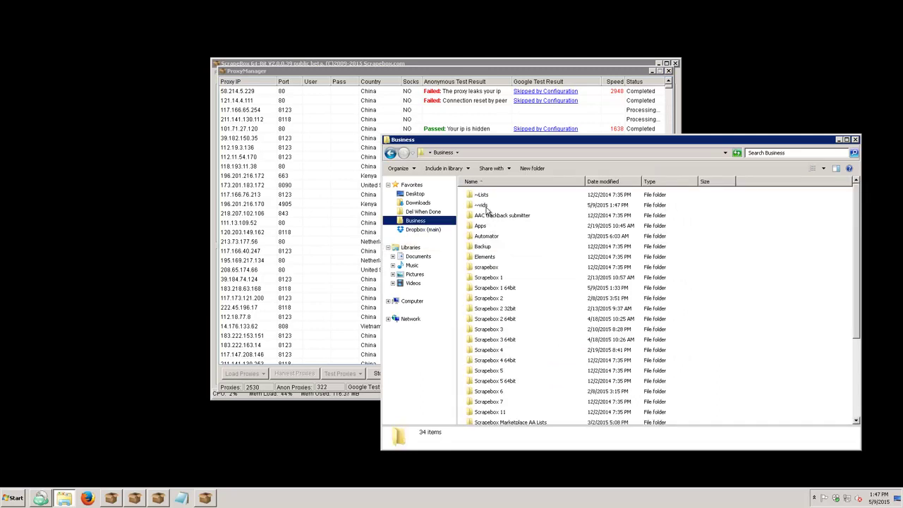
double_click(484, 205)
click(499, 207)
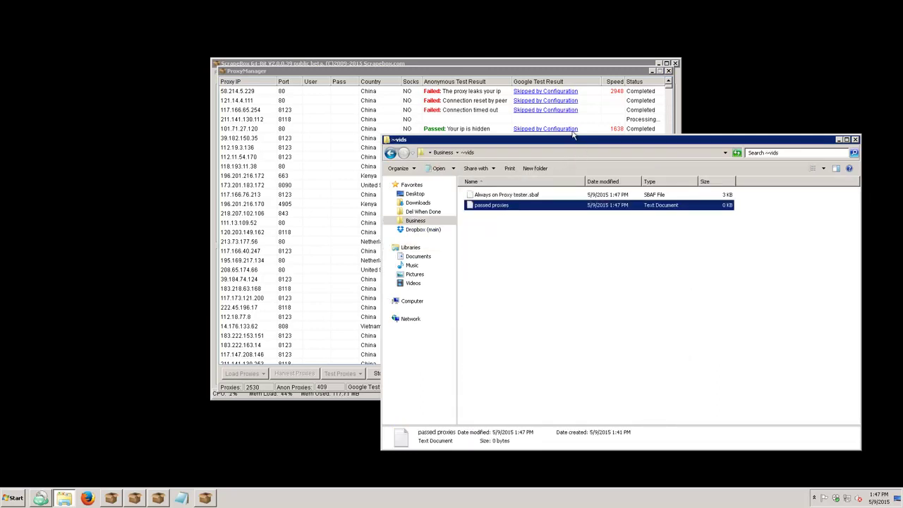
drag(572, 134, 567, 125)
Return to the ScrapeBox ProxyManager, stop the running proxy test and close the manager
click(540, 70)
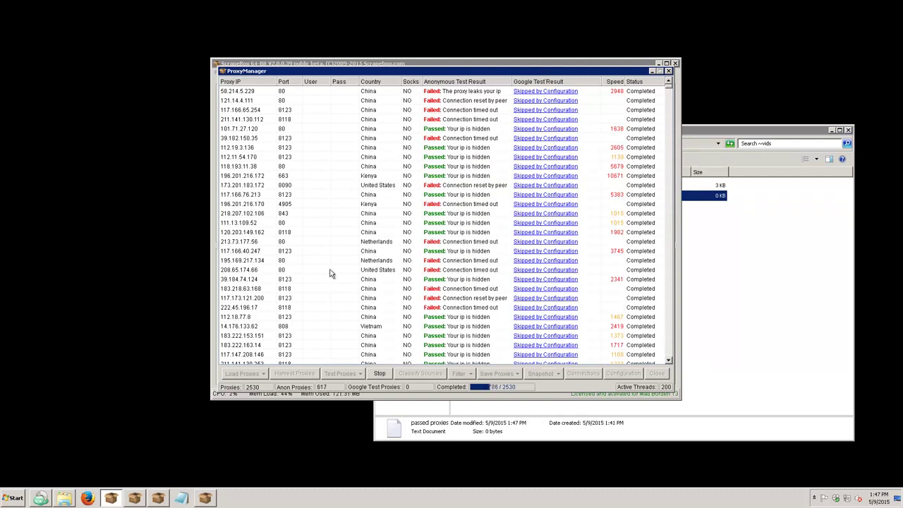
click(380, 373)
click(656, 372)
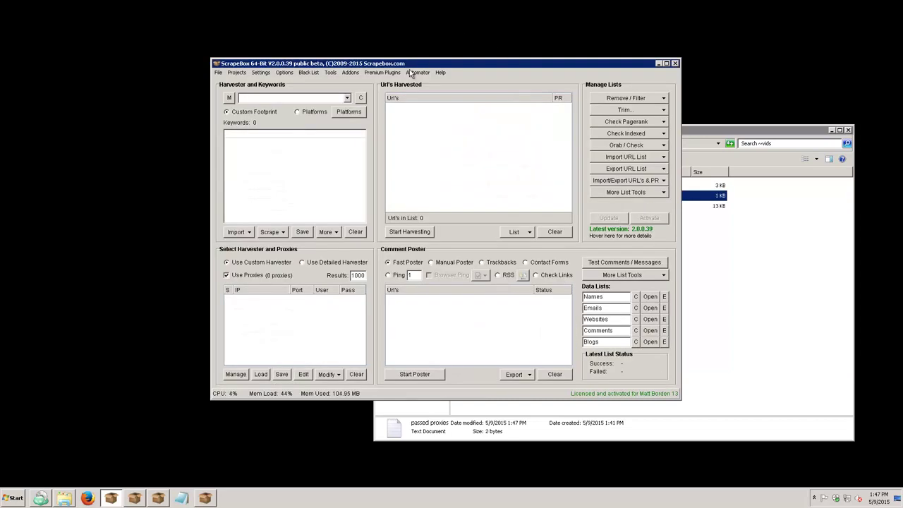
Open the 64-bit Automator Plugin and load the "Always on Proxy tester.sbaf" automator file
click(382, 73)
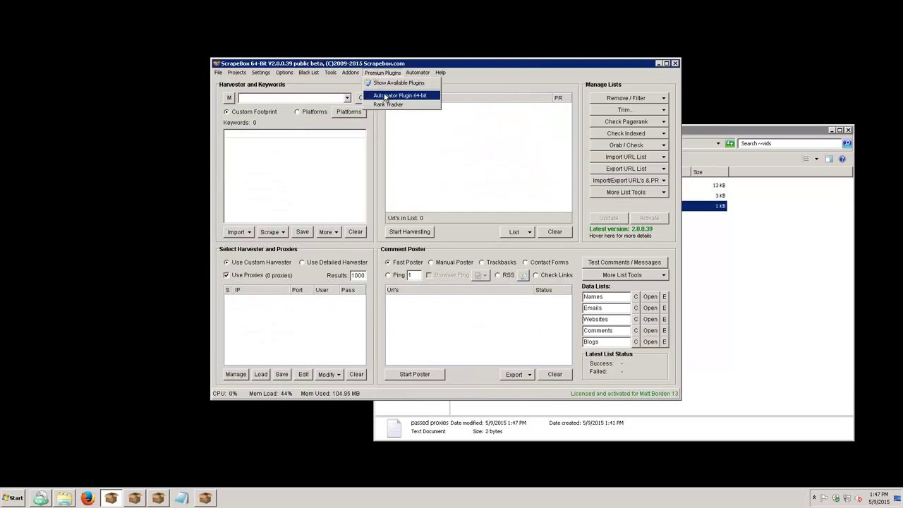
click(385, 97)
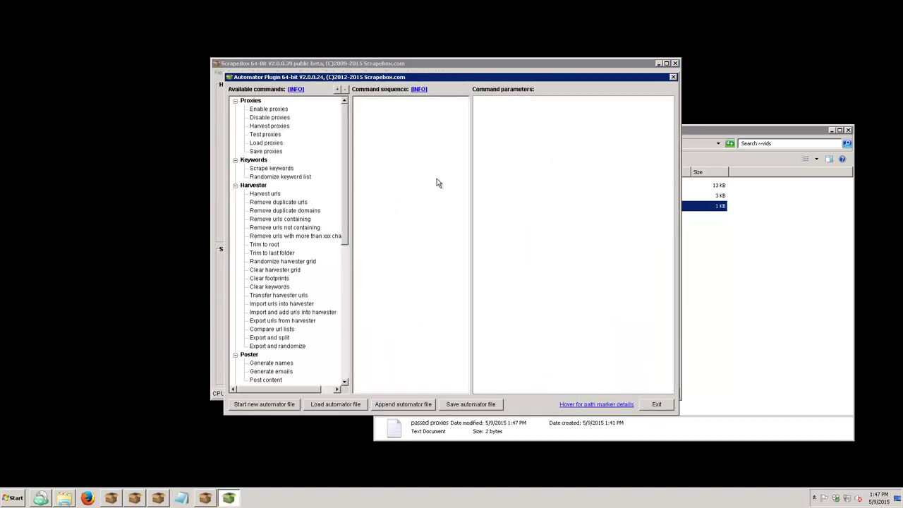
click(342, 404)
click(348, 145)
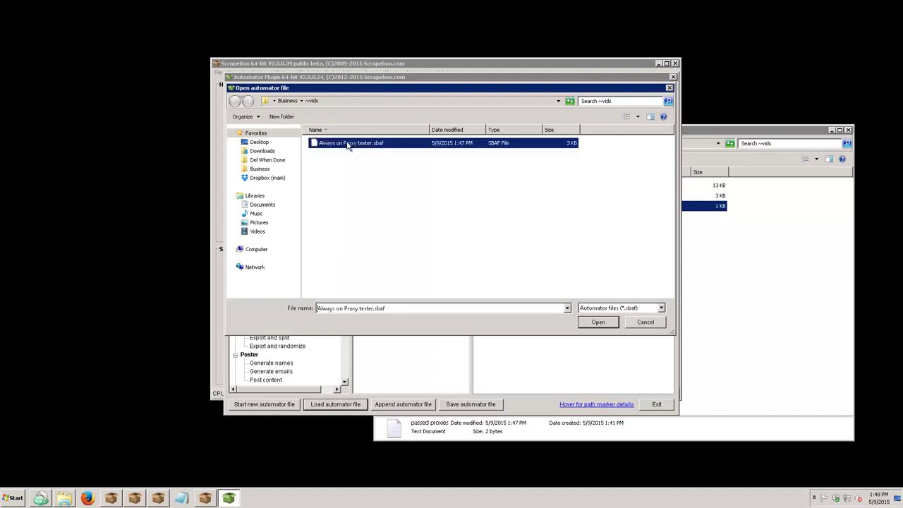
double_click(347, 144)
Add a Loop command after Load proxies in the command sequence, using the continuous loop option
drag(348, 154, 355, 269)
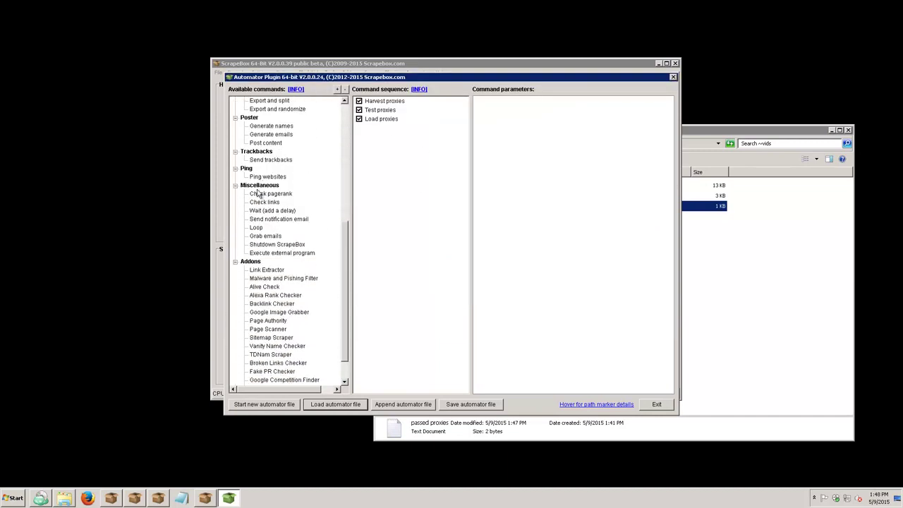
double_click(258, 228)
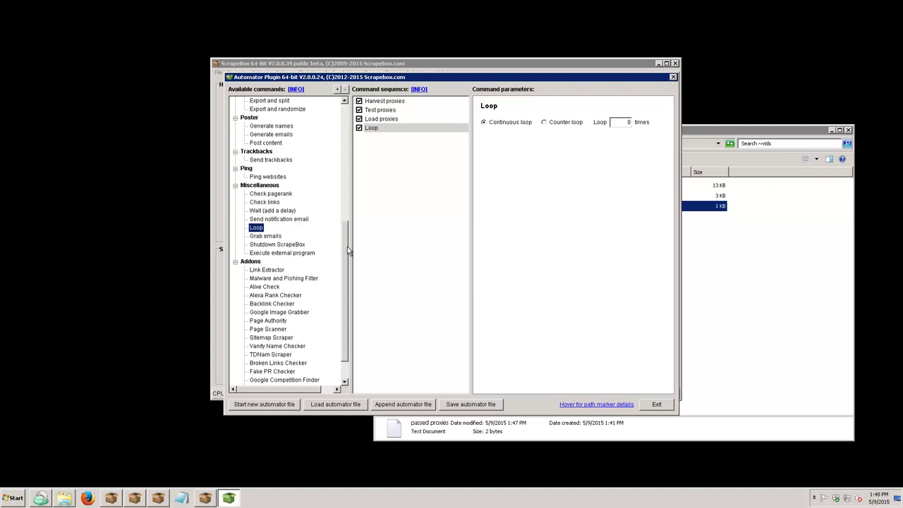
drag(346, 235, 351, 128)
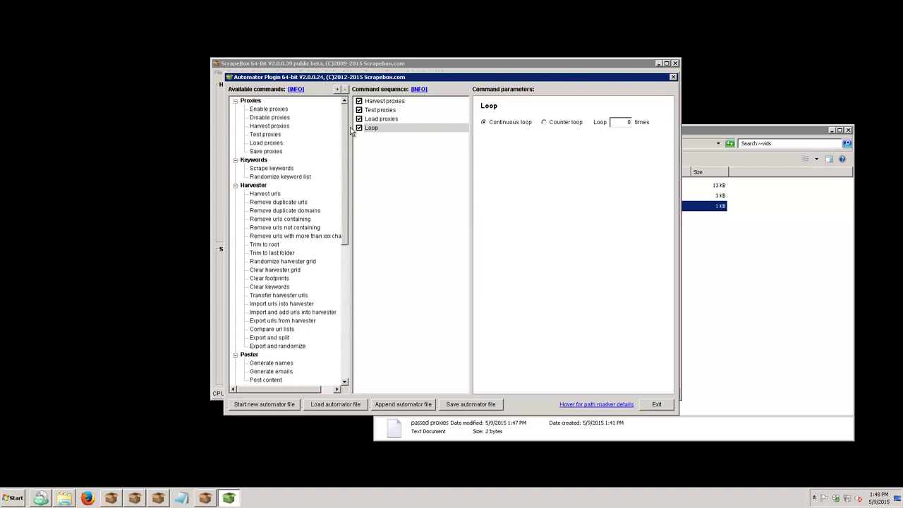
Save the automator file in the ~vids folder, replacing the existing "Always on Proxy tester.sbaf"
click(470, 404)
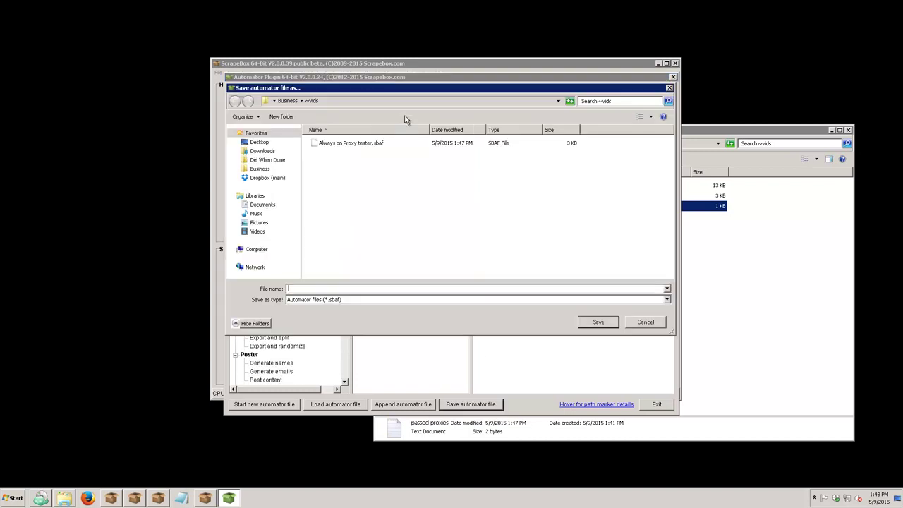
double_click(344, 143)
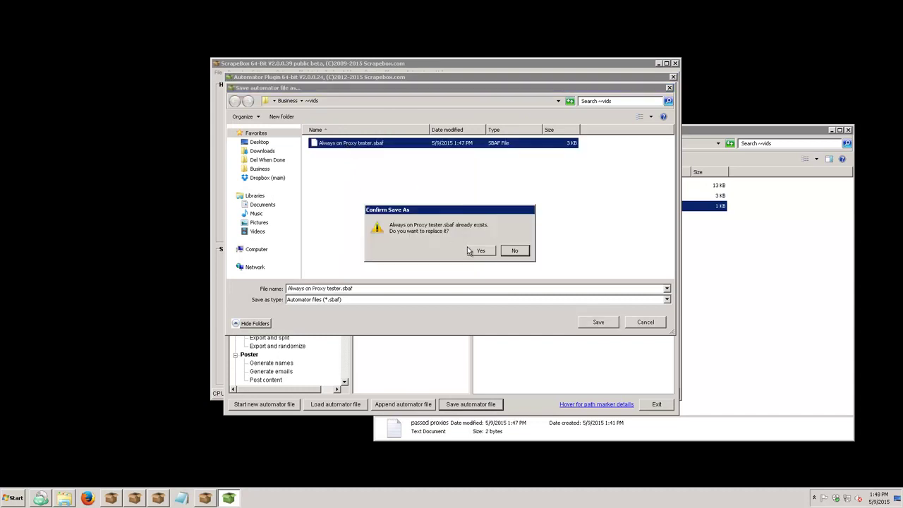
click(469, 250)
key(Return)
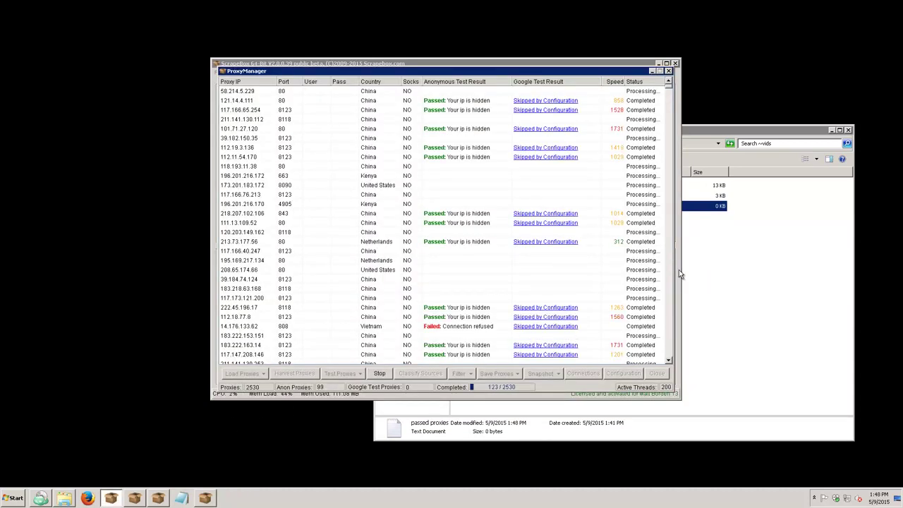
Switch to the ~vids folder window and check the passed proxies file while the proxy test runs
click(732, 269)
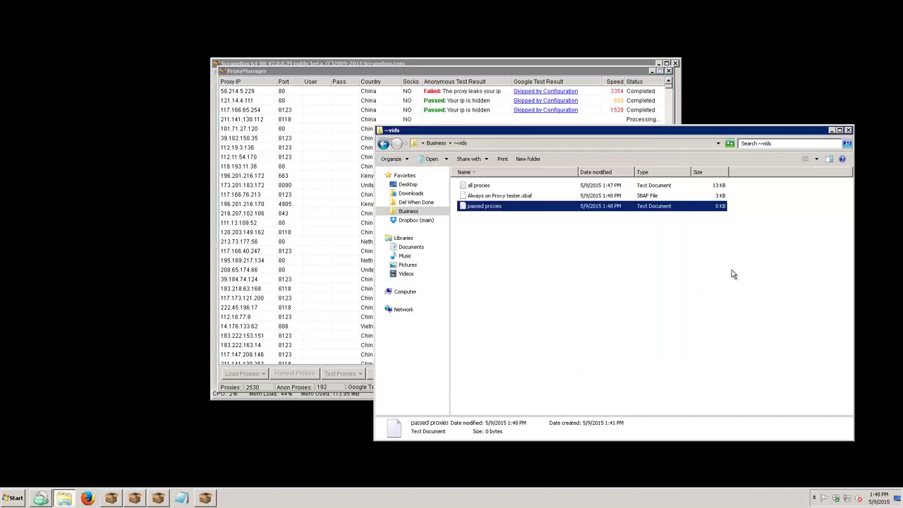
click(472, 206)
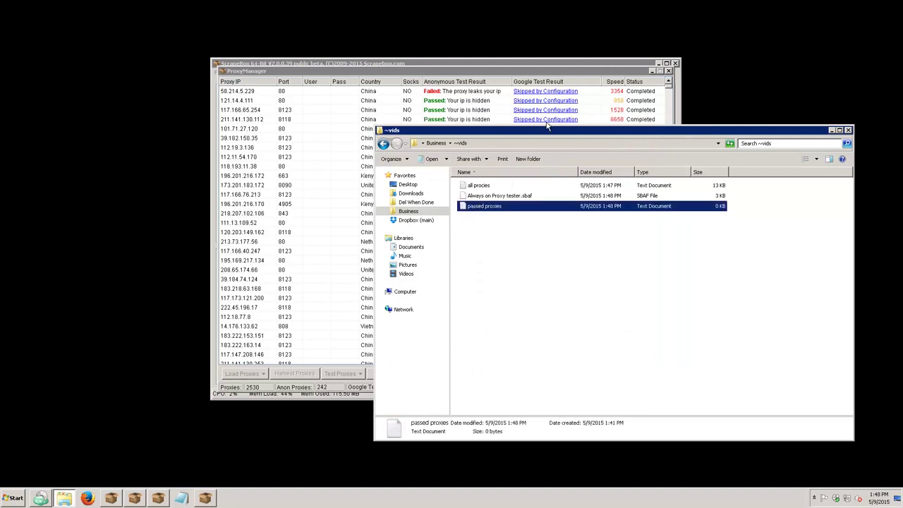
drag(556, 137, 573, 85)
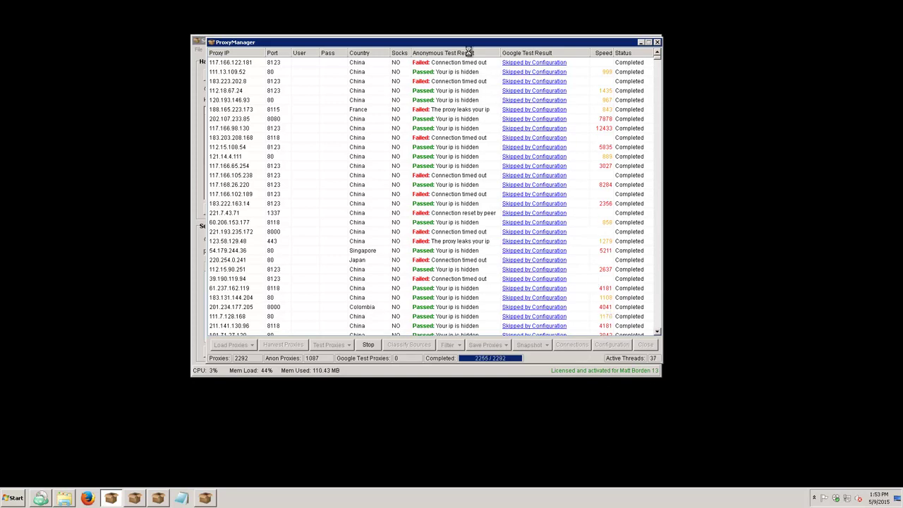
Move the ProxyManager window aside to view the Run Automator File status and the remaining proxy test progress
drag(458, 43, 733, 39)
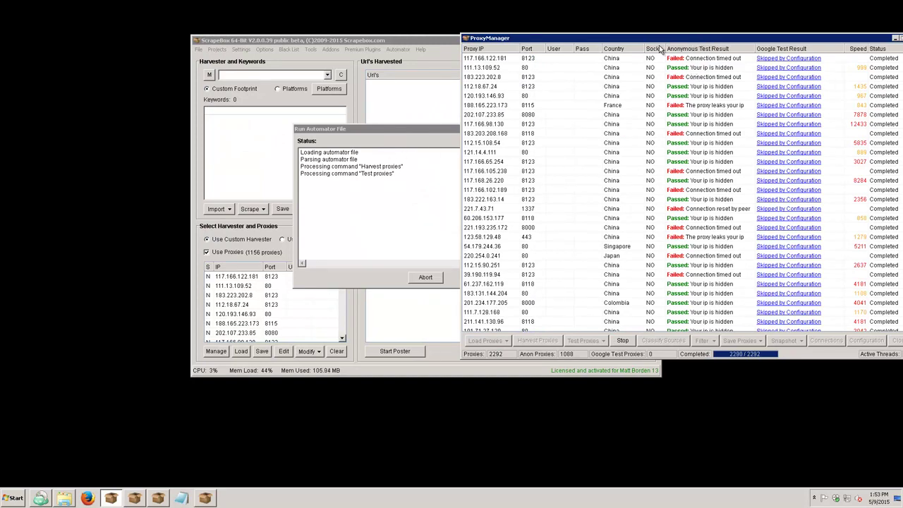
drag(696, 41, 656, 45)
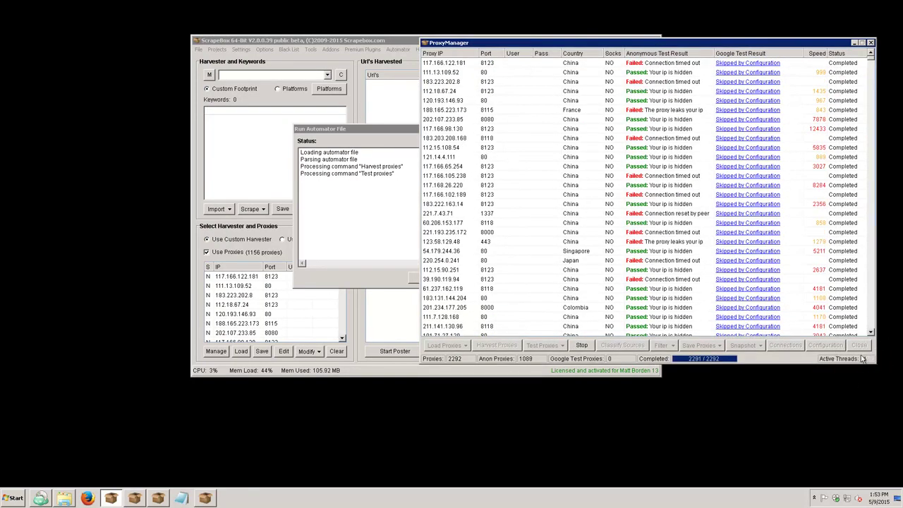